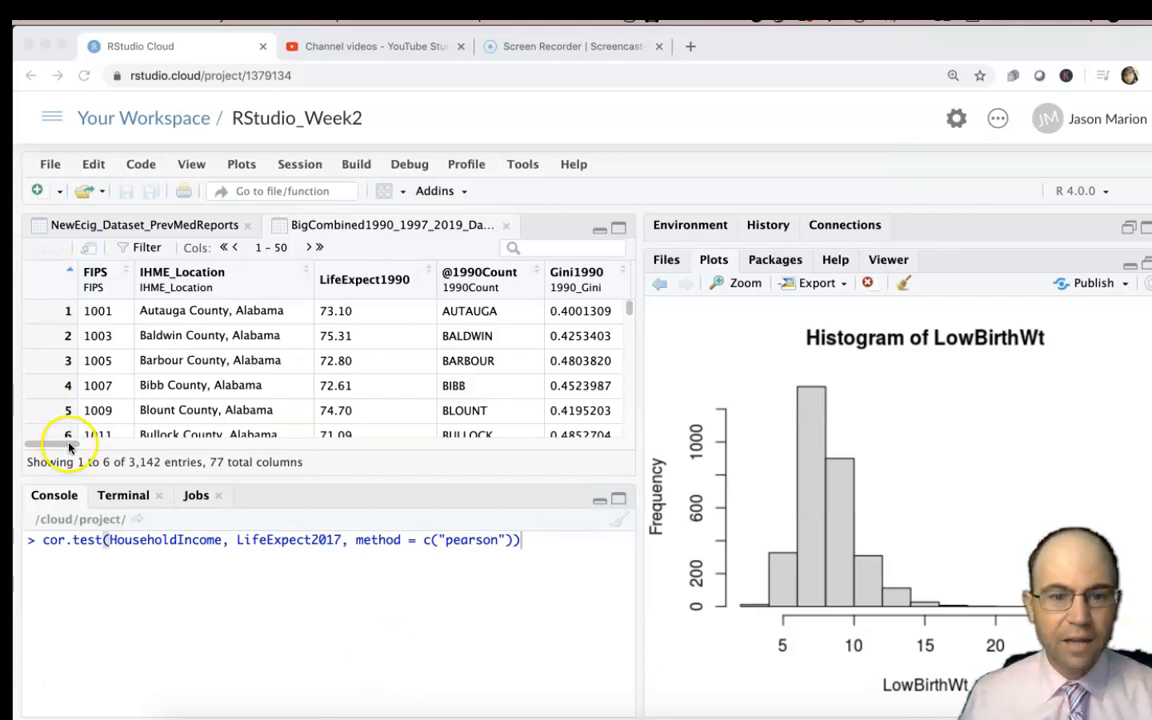
Look through the columns of the BigCombined1990_1997_2019 dataset, including those beyond column 50, and return to the first column set.
click(46, 640)
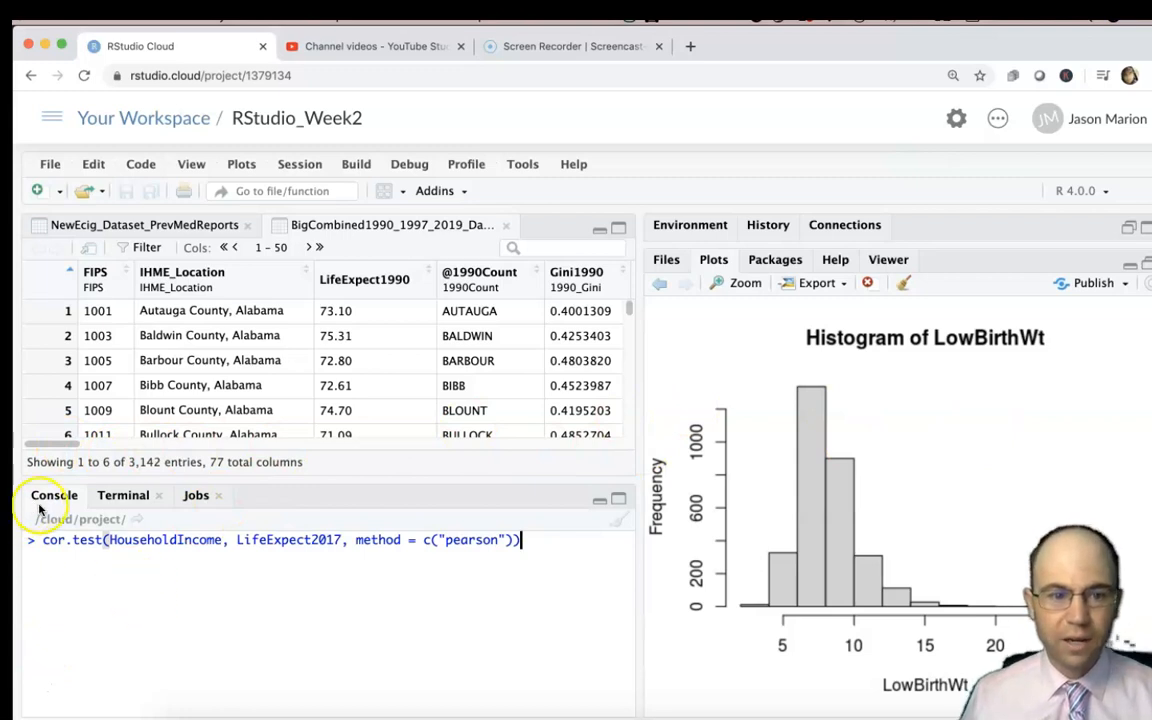
drag(36, 443, 625, 450)
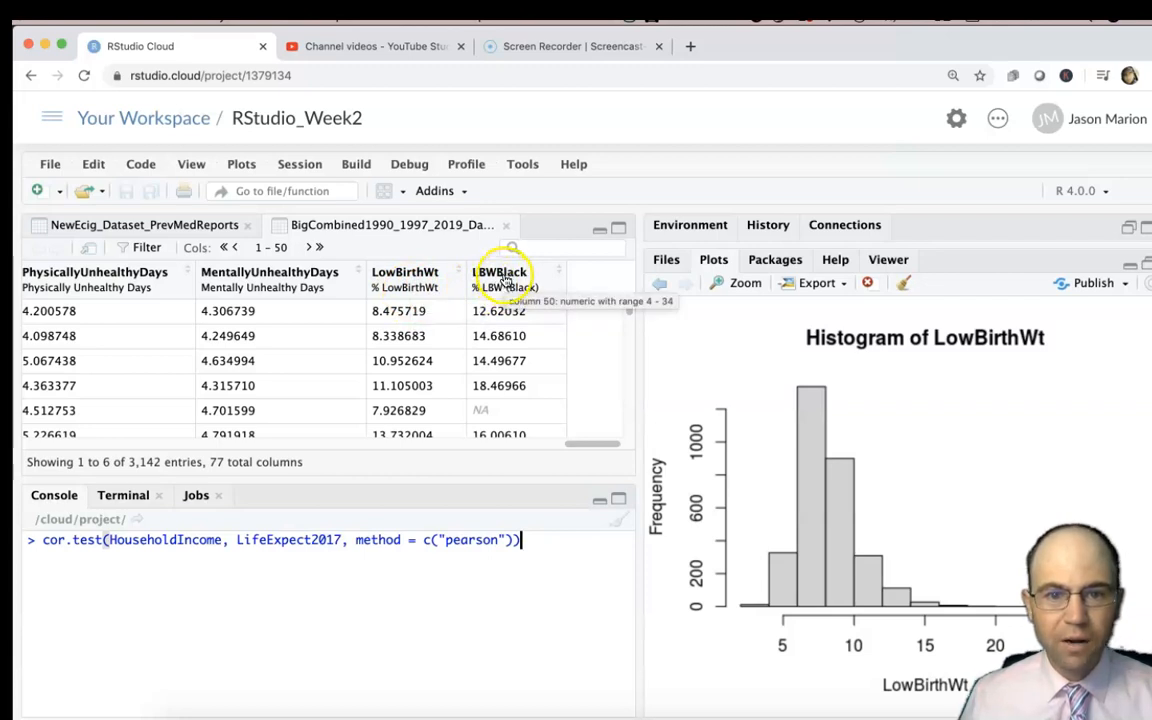
click(309, 248)
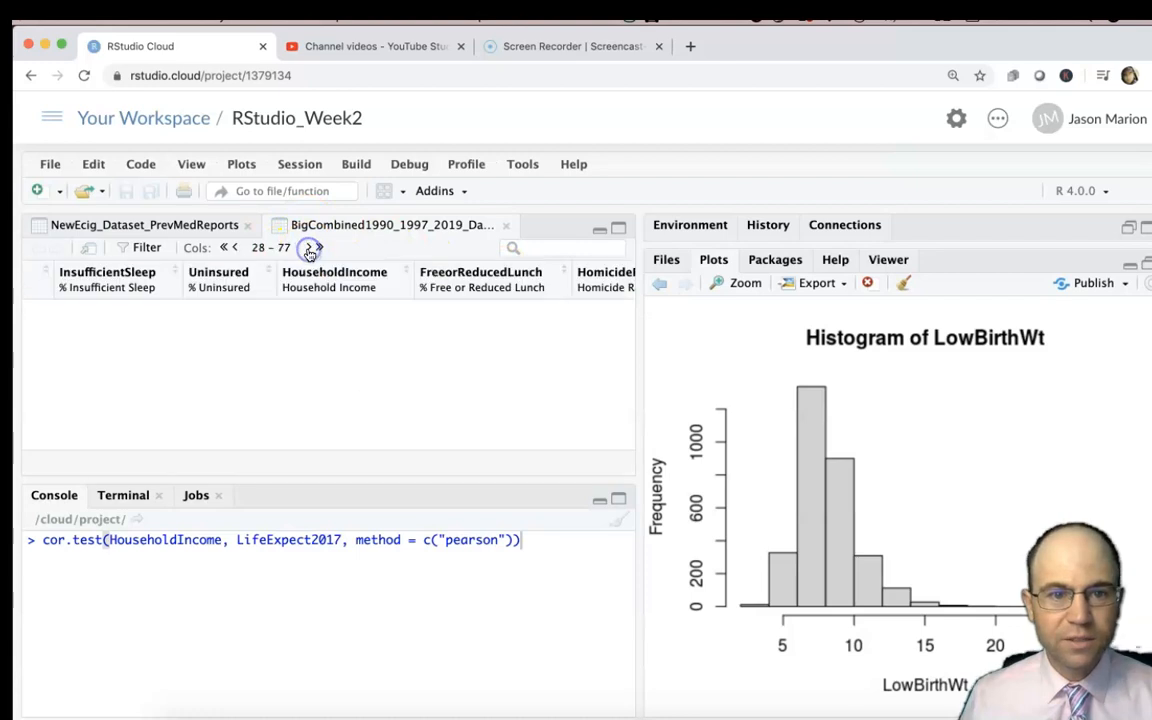
click(237, 249)
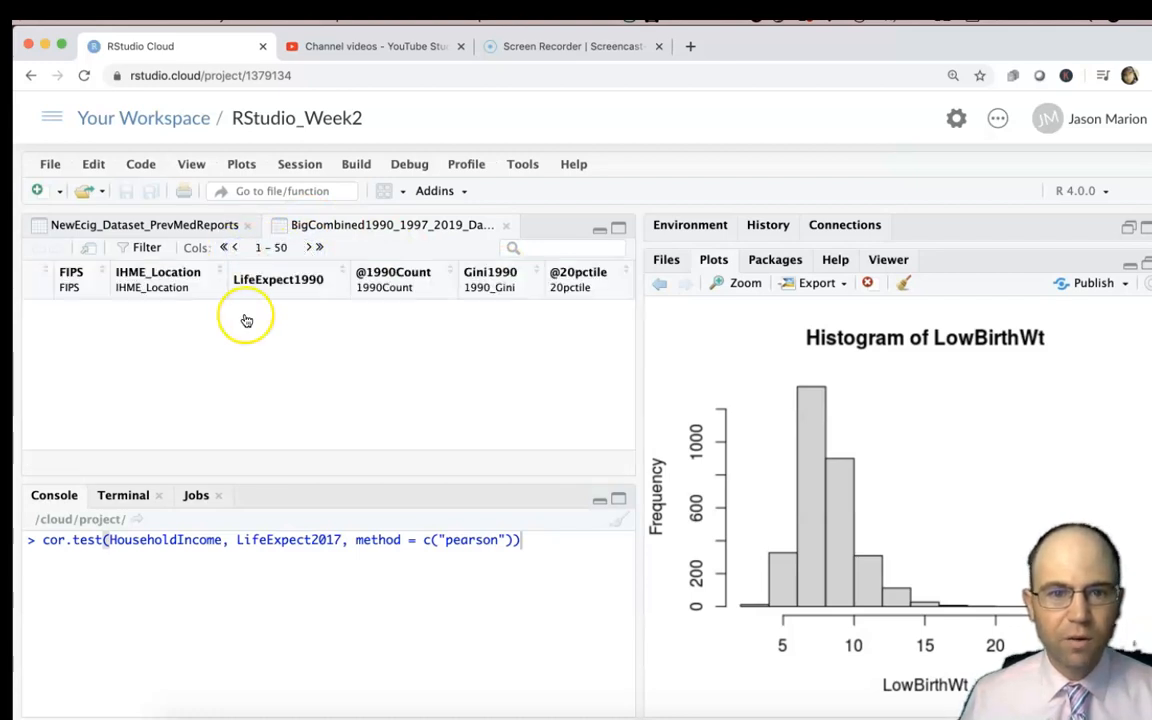
Replace the pending cor.test command in the console with summary(LowBirthWt) and run it.
triple_click(193, 537)
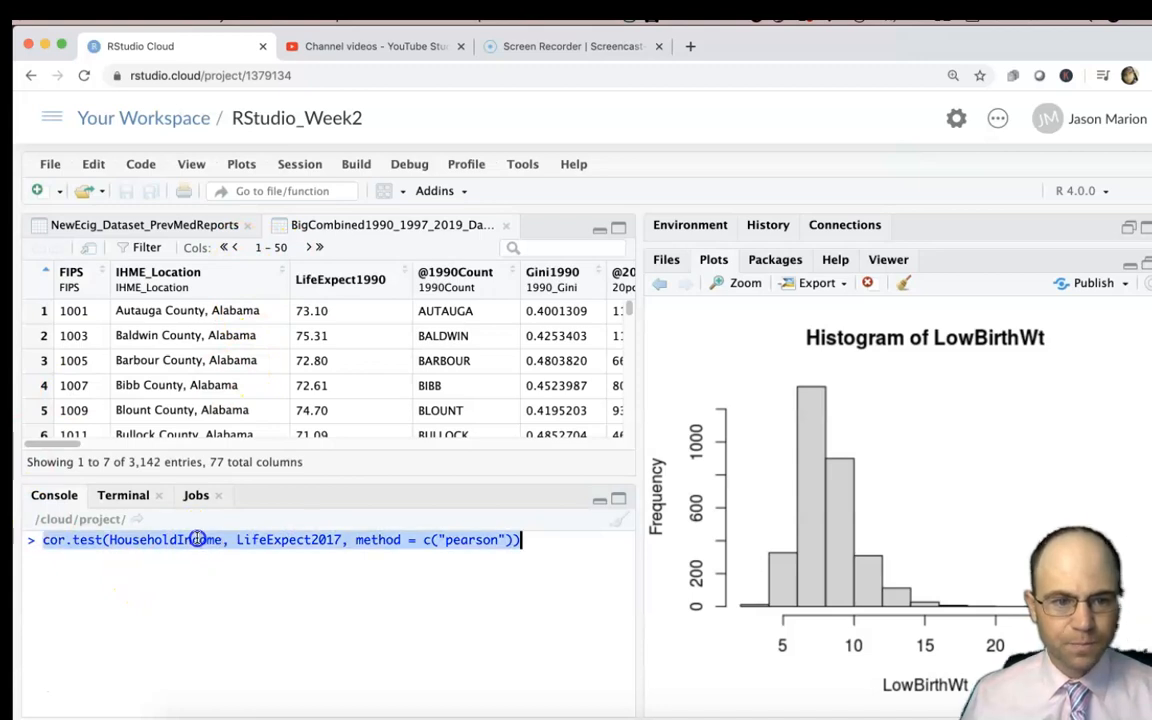
key(BackSpace)
text(summary()
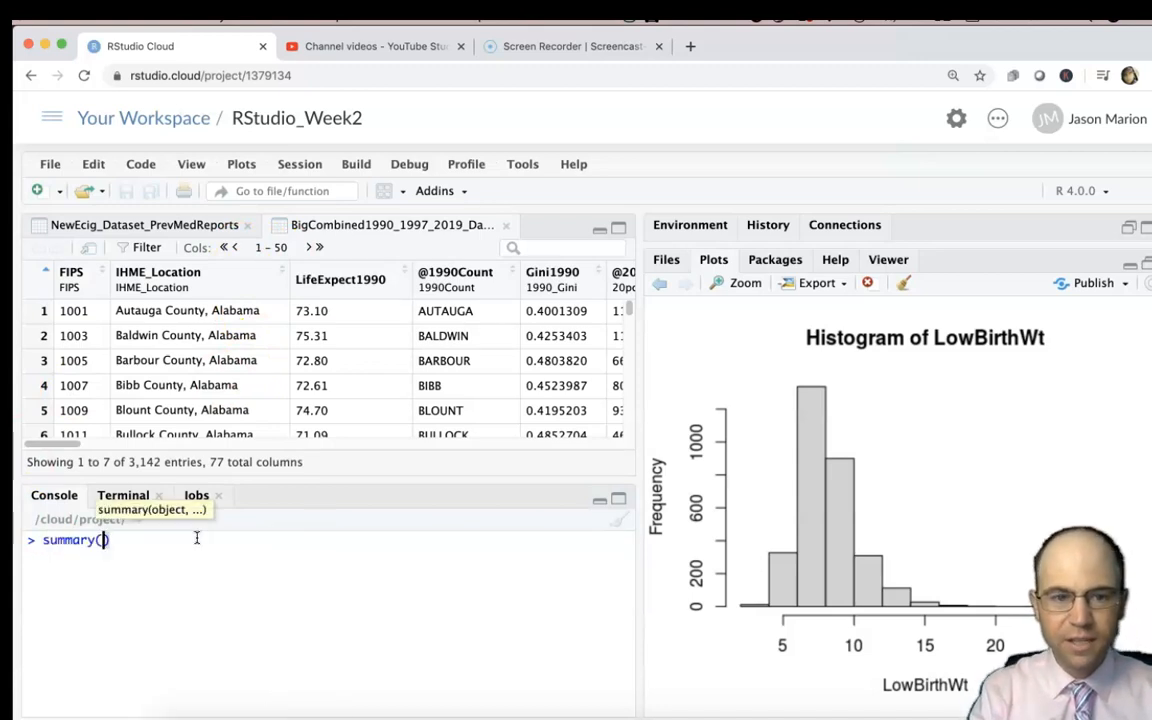
text(low)
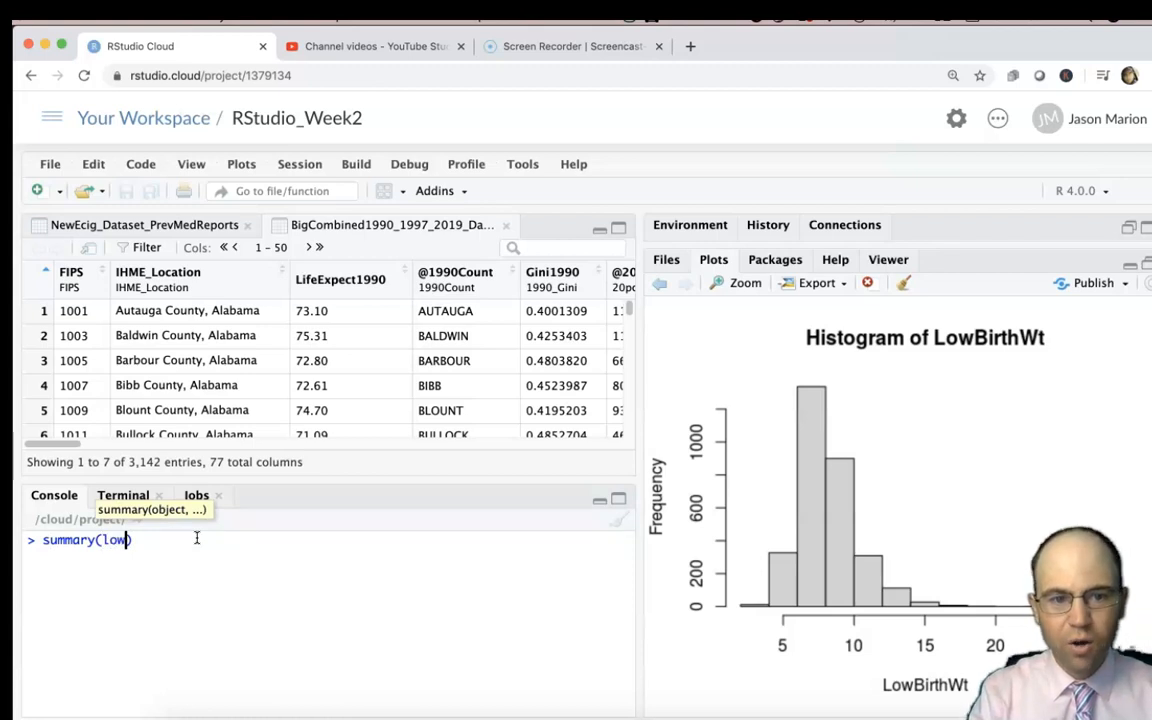
key(Down)
key(Down)
key(Return)
key(Right)
key(Return)
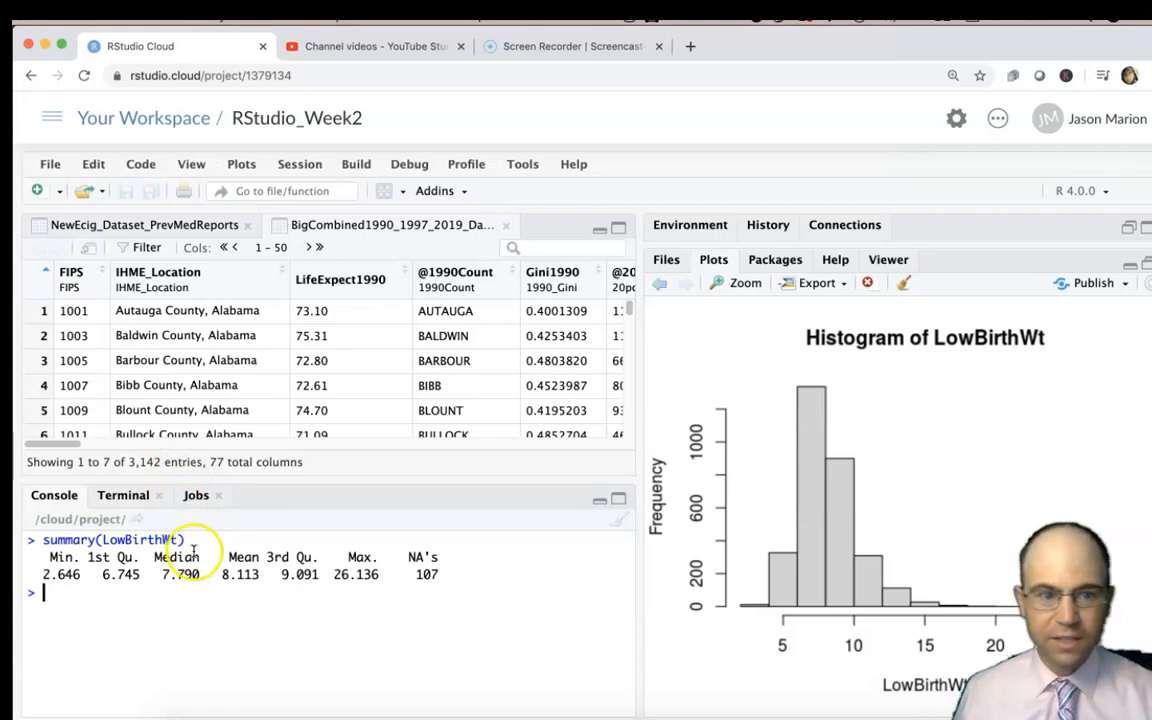
Examine the missing-value count and the mean in the LowBirthWt summary output.
drag(414, 575, 440, 573)
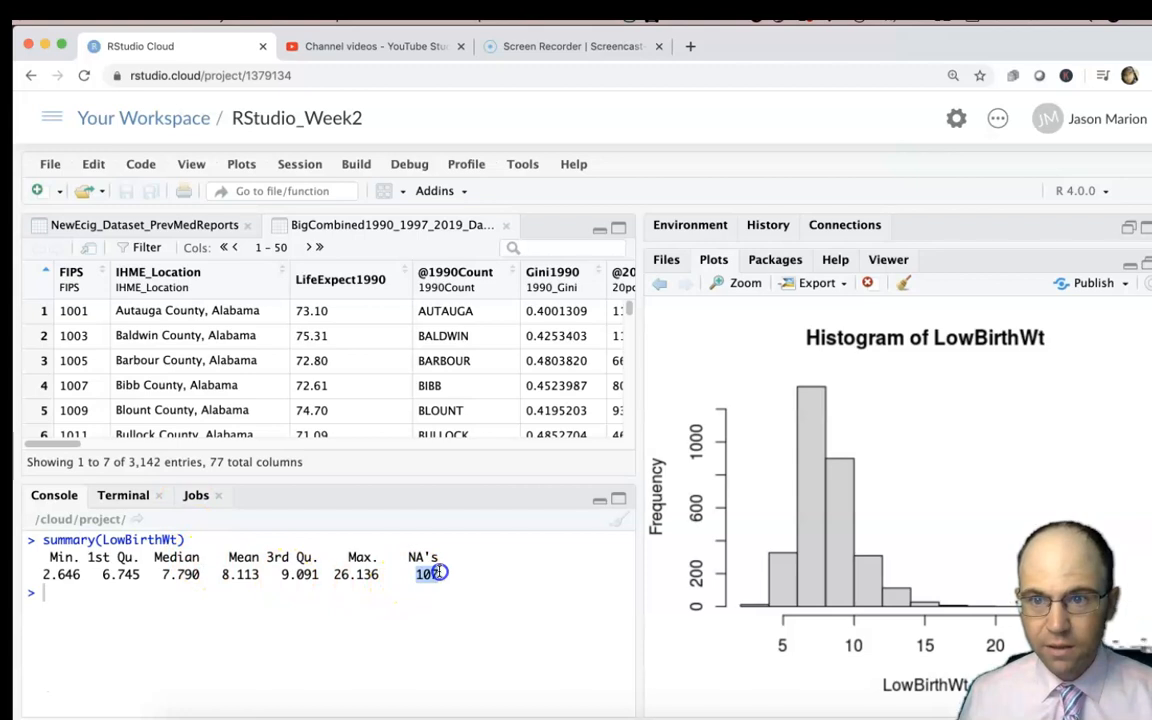
click(240, 574)
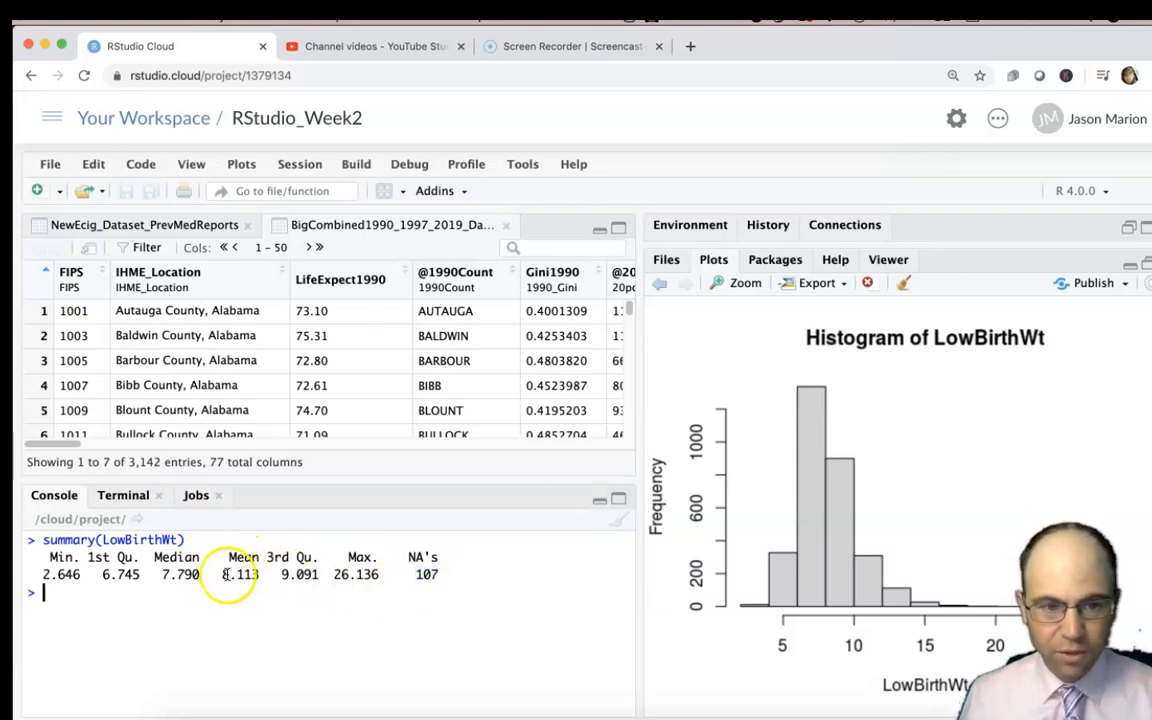
drag(222, 576, 262, 570)
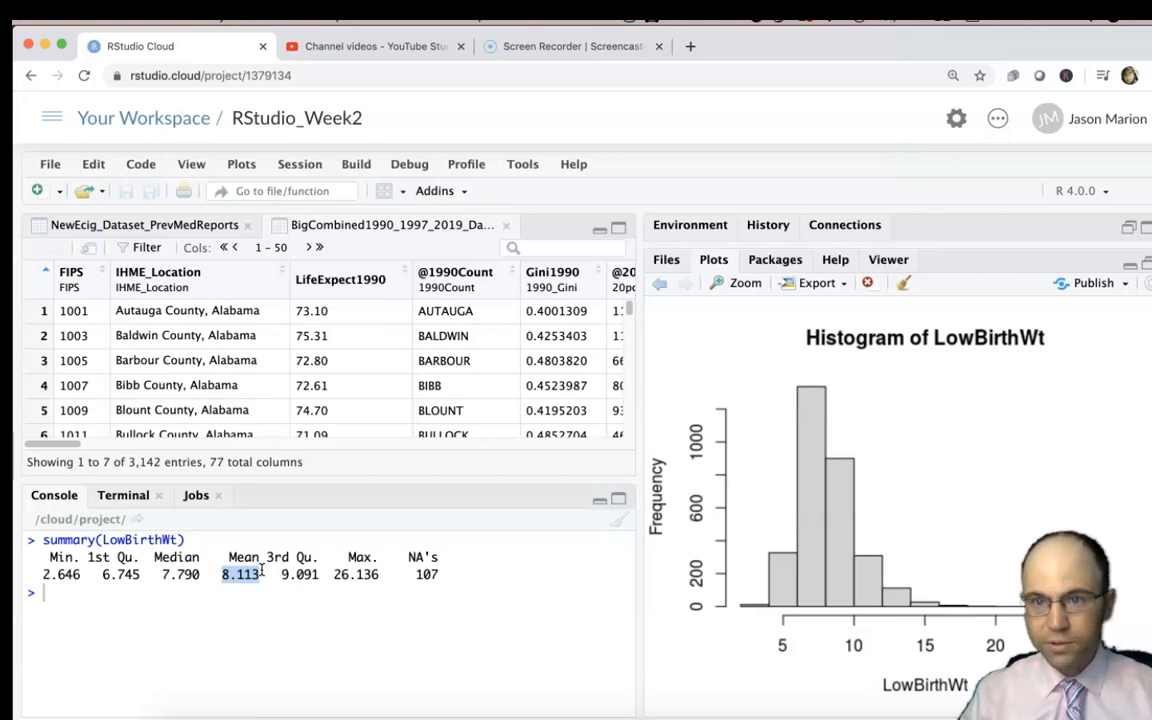
Begin a new summary command in the console with LBWBlack as its first variable.
text(su)
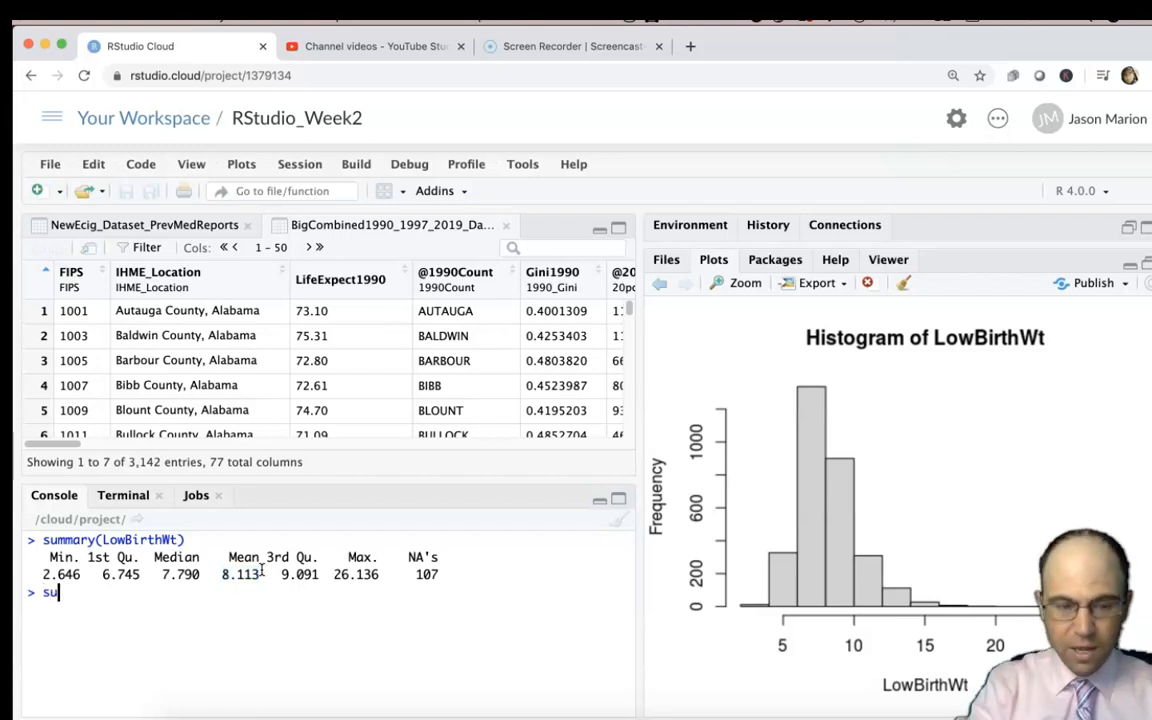
text(mmary(Low)
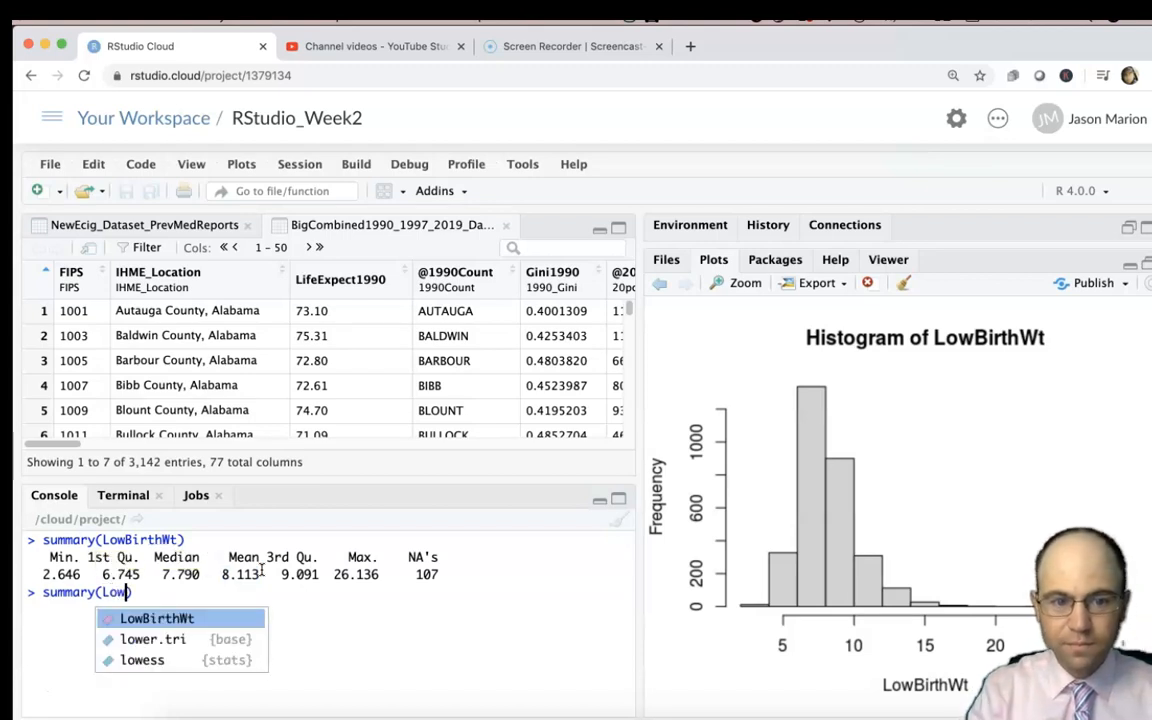
key(Tab)
key(BackSpace)
key(BackSpace)
key(BackSpace)
key(BackSpace)
key(BackSpace)
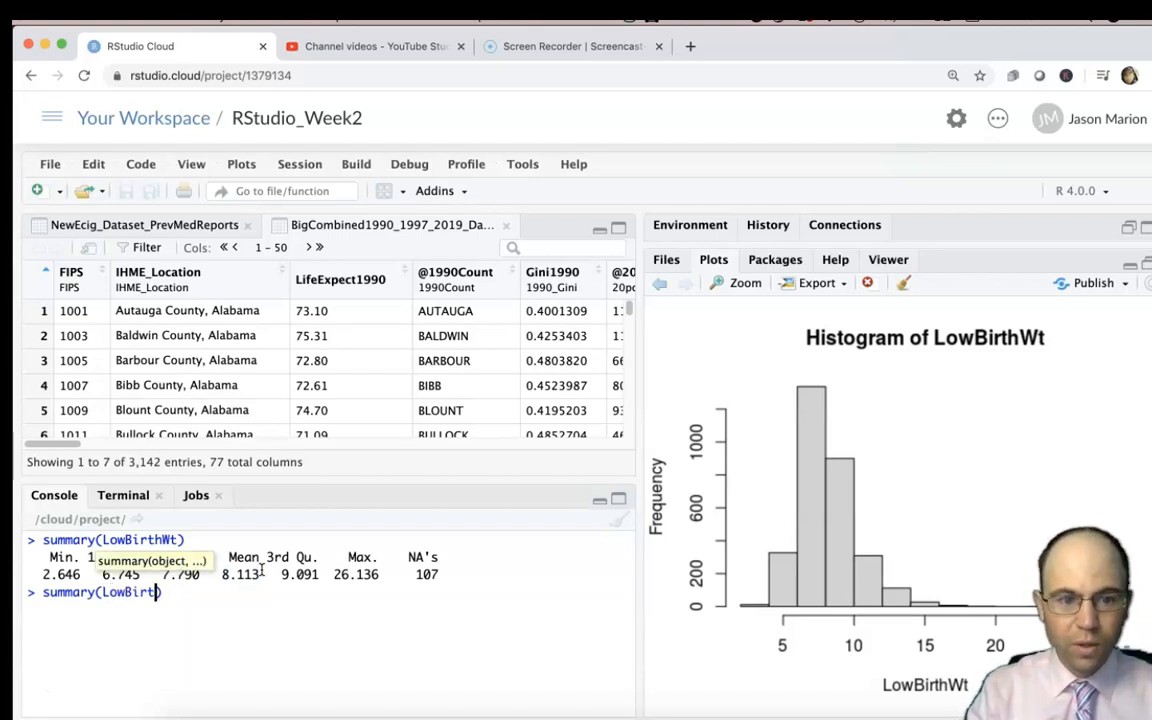
mouse_move(74, 446)
mouse_down()
mouse_move(633, 442)
mouse_move(645, 452)
mouse_move(66, 463)
mouse_up()
drag(115, 593, 195, 604)
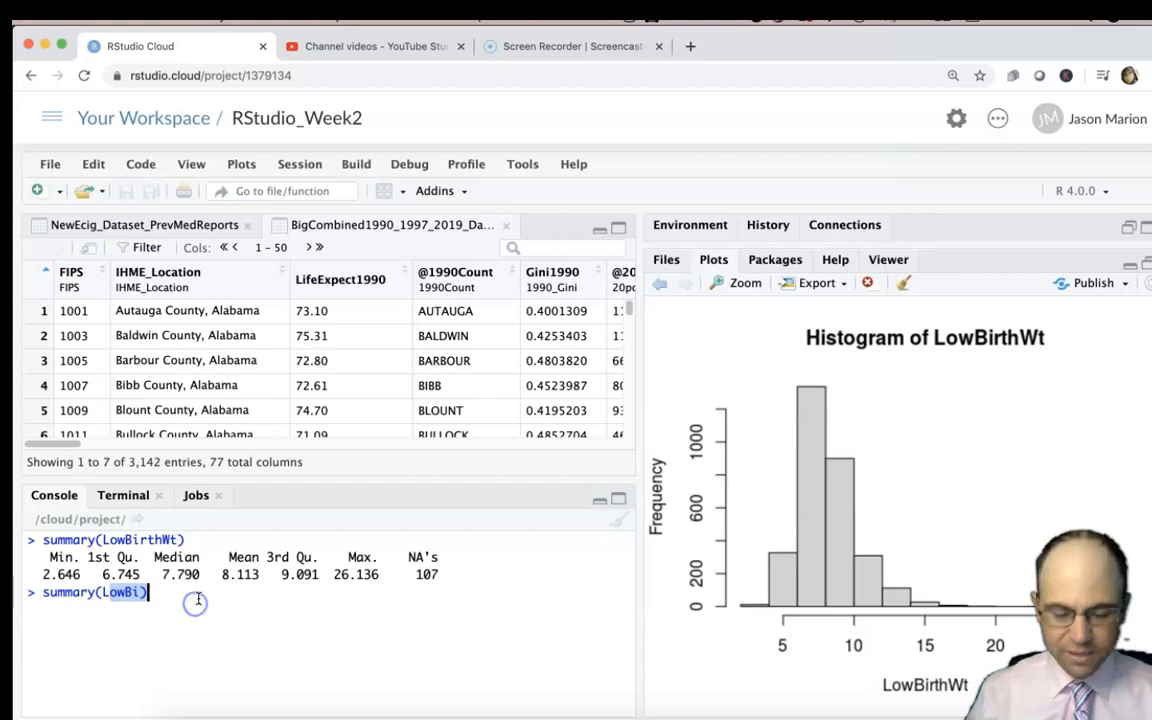
text(BW)
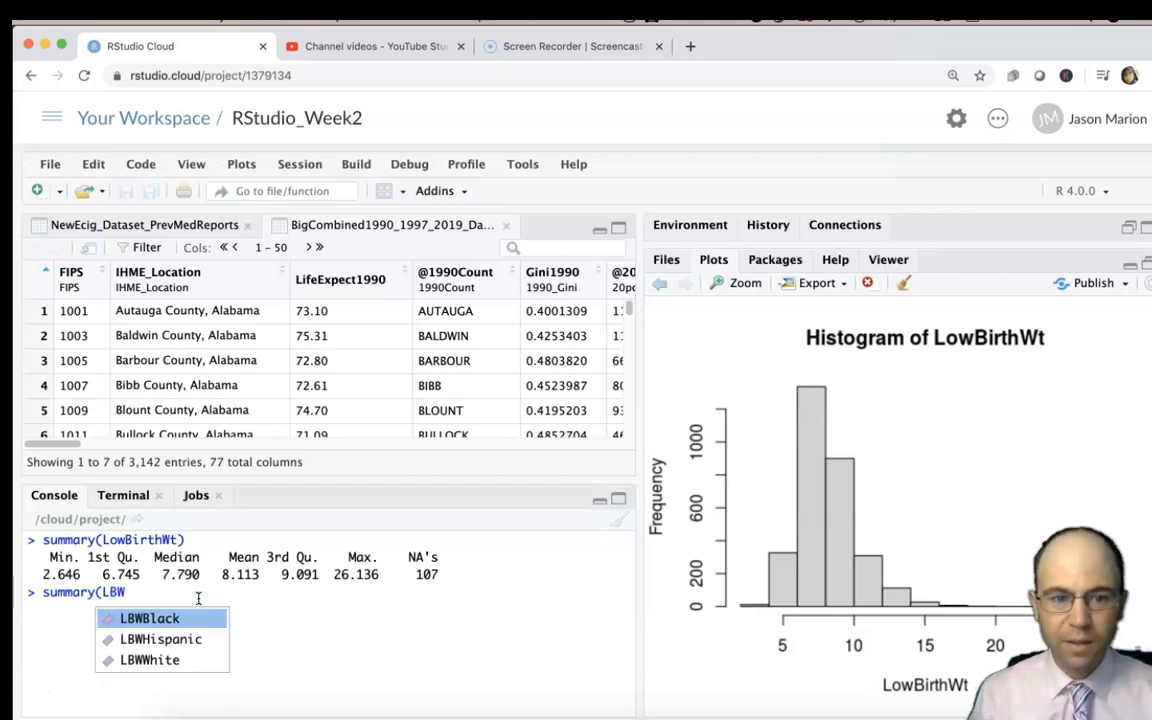
key(Down)
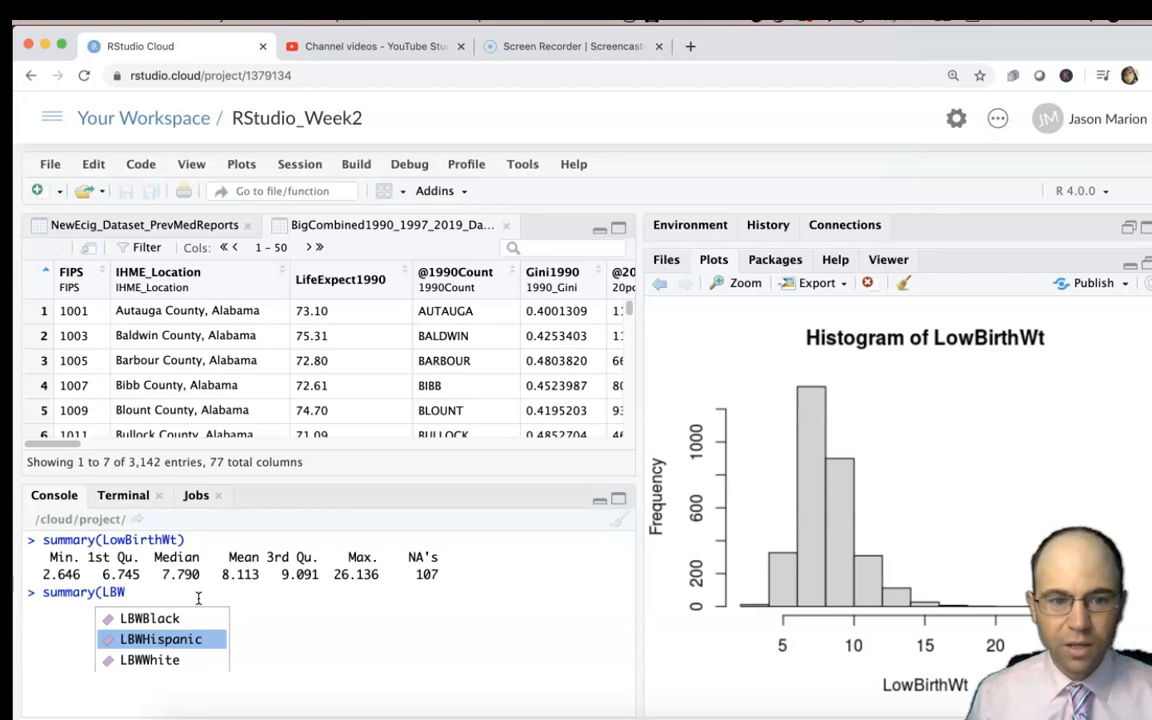
key(Up)
key(Return)
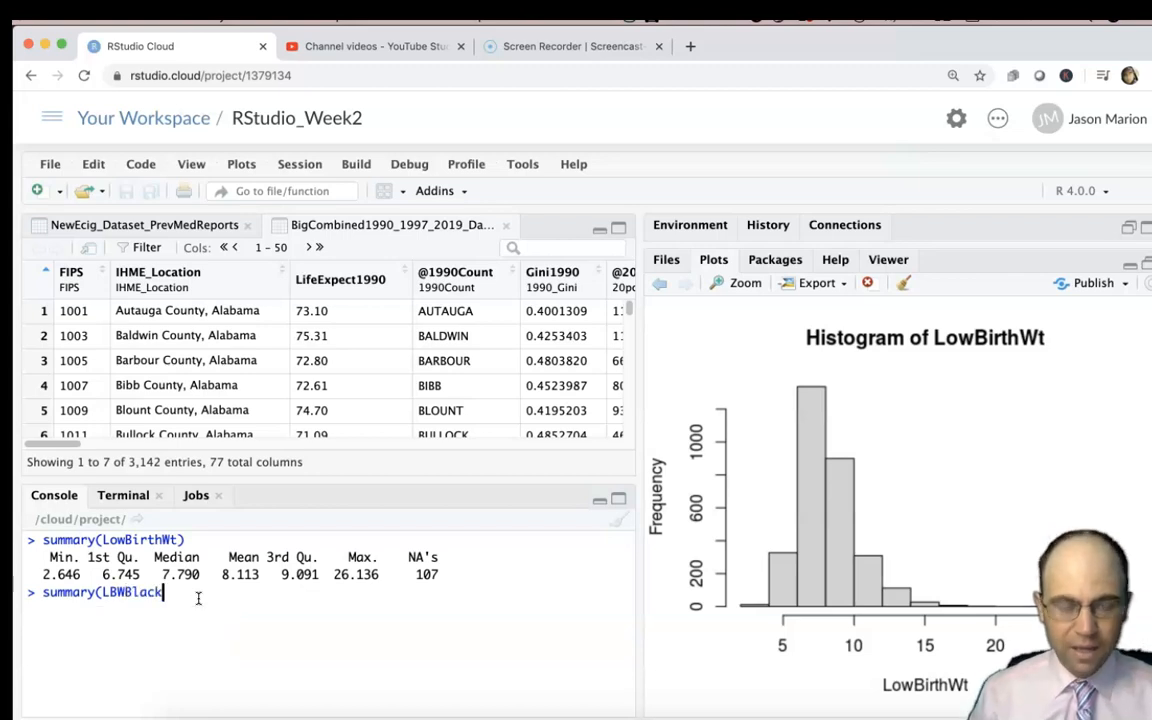
Add LBWHispanic and LBWWhite as further arguments to the summary command and run it.
text(, LBW)
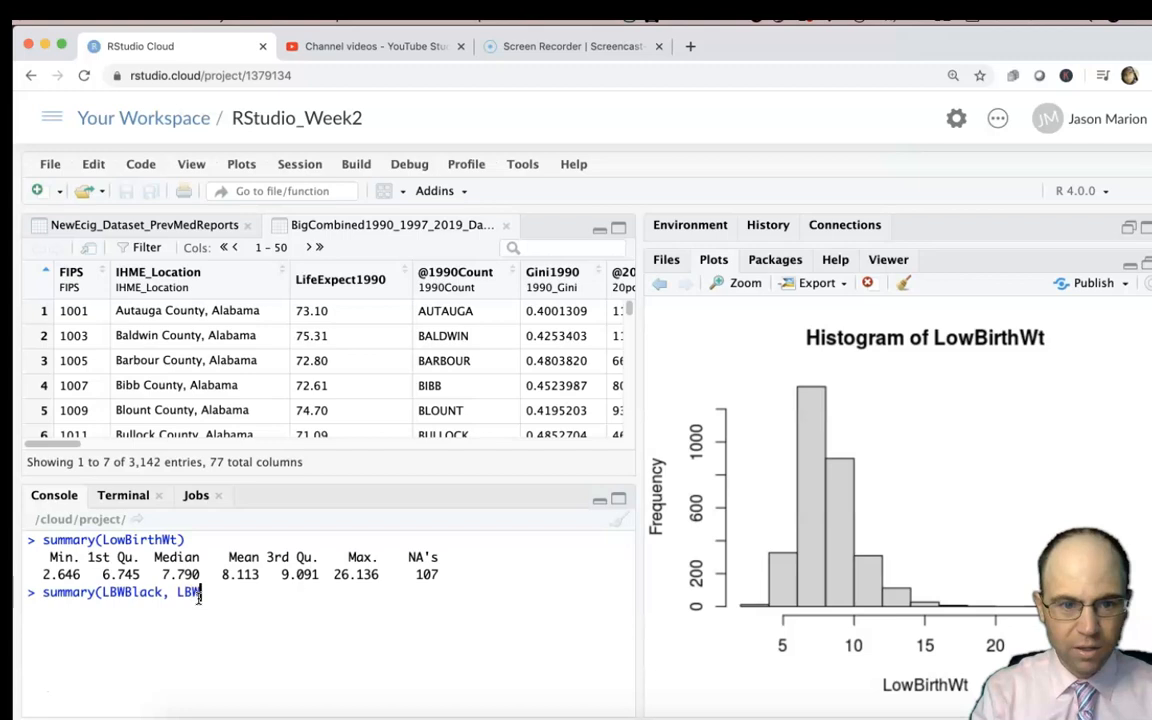
key(Down)
key(Return)
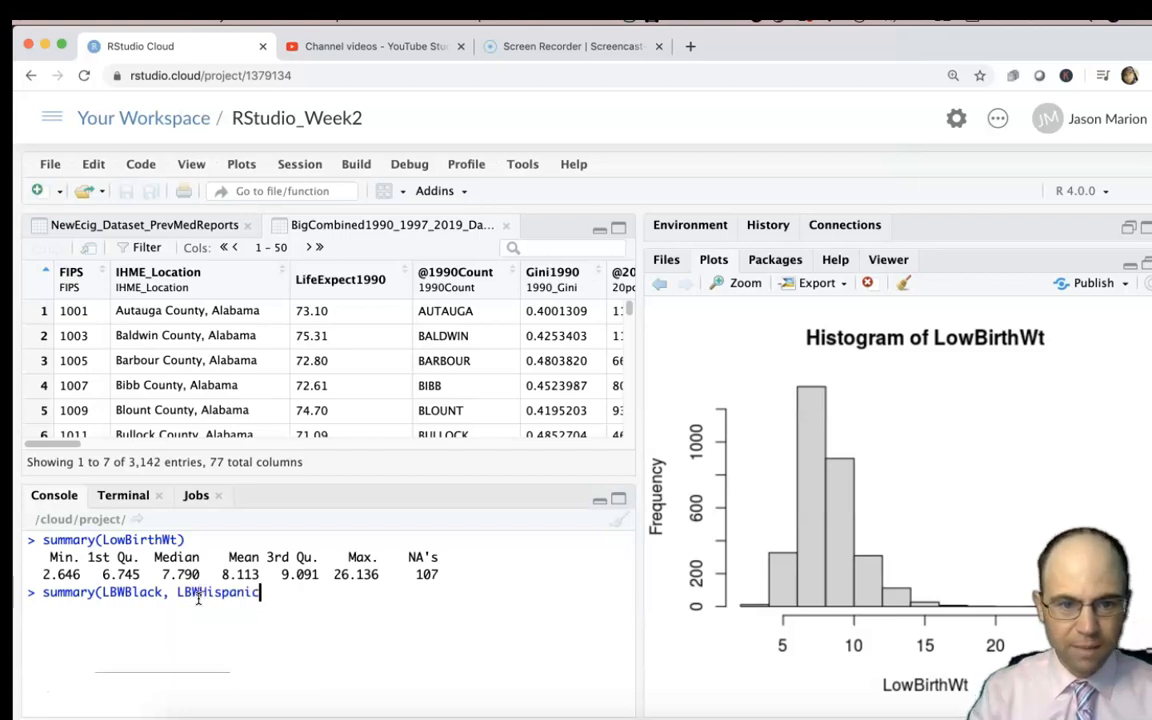
text(, LBW)
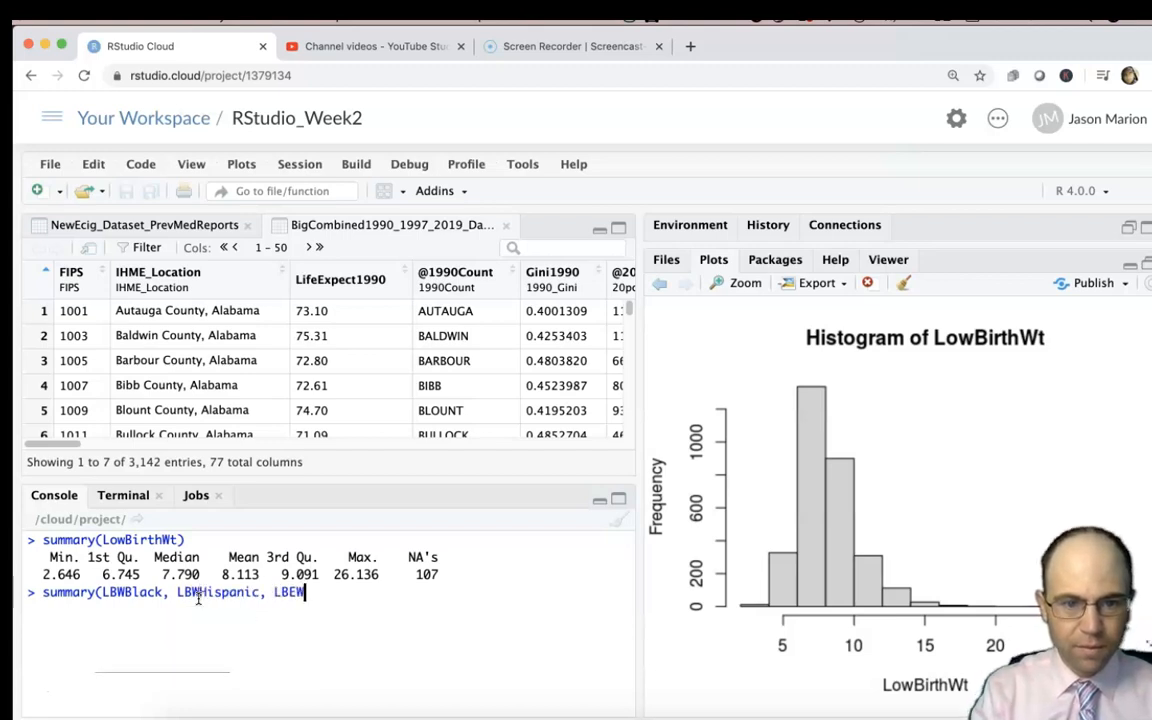
key(Down)
key(Down)
key(Return)
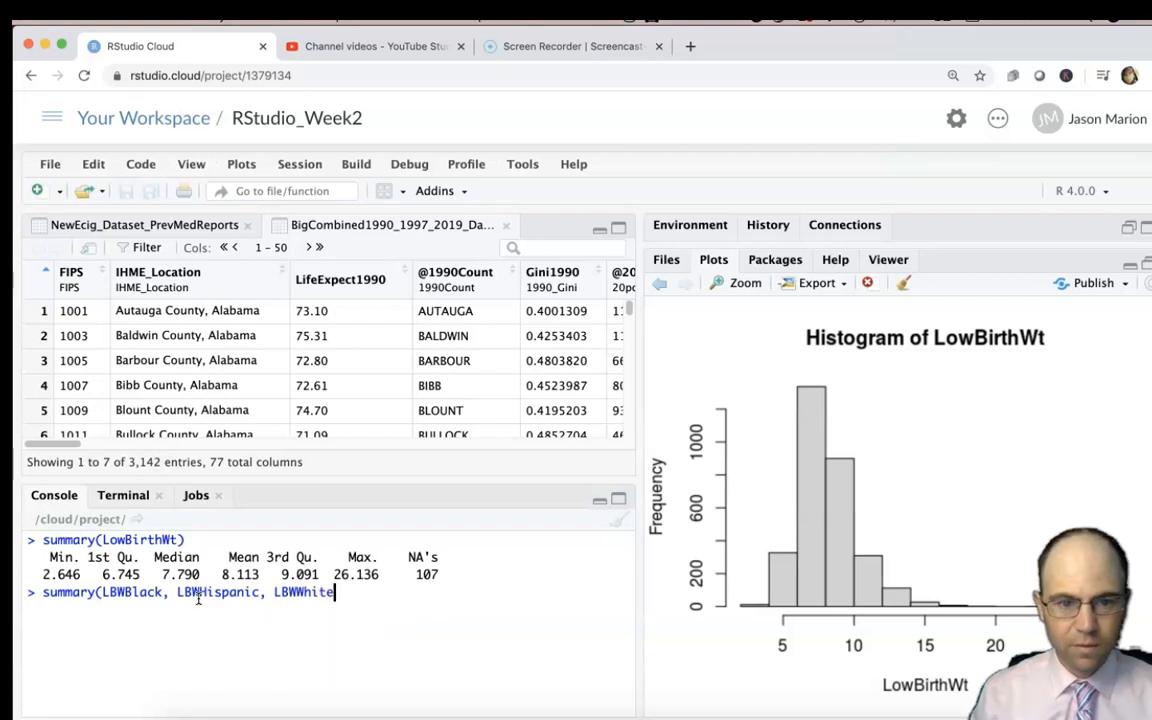
text())
key(Return)
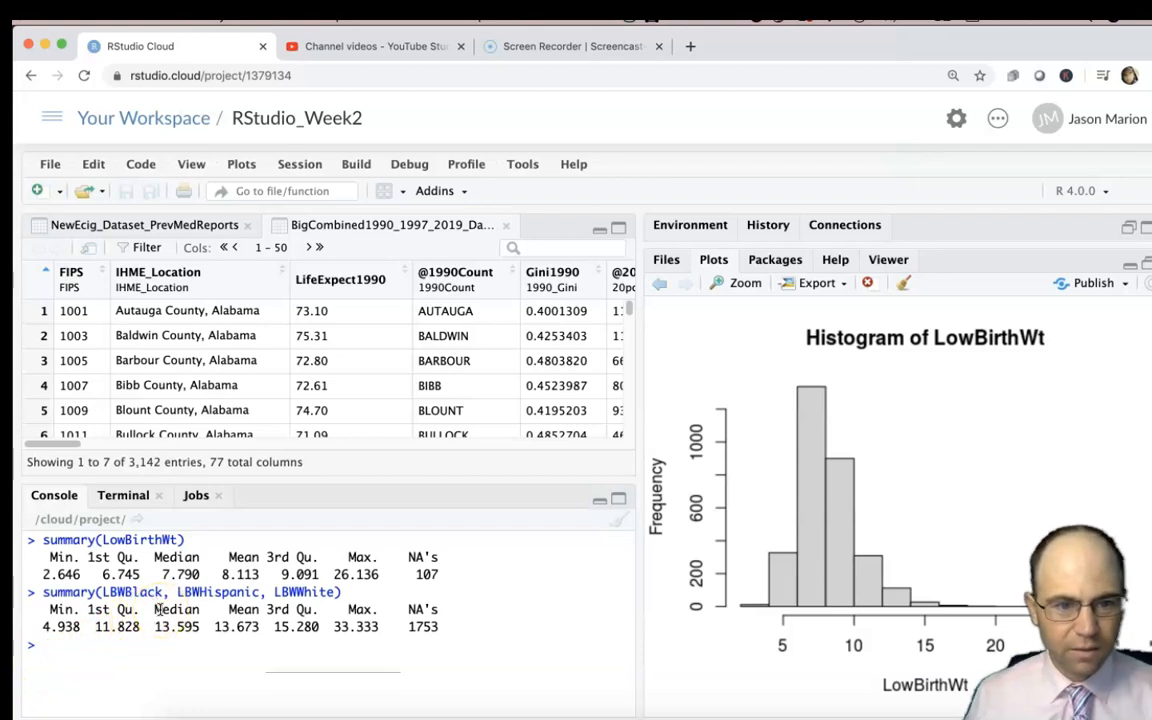
Recall the last command, reduce it to summary(LBWBlack), run it, and compare its mean with the LowBirthWt mean.
key(Up)
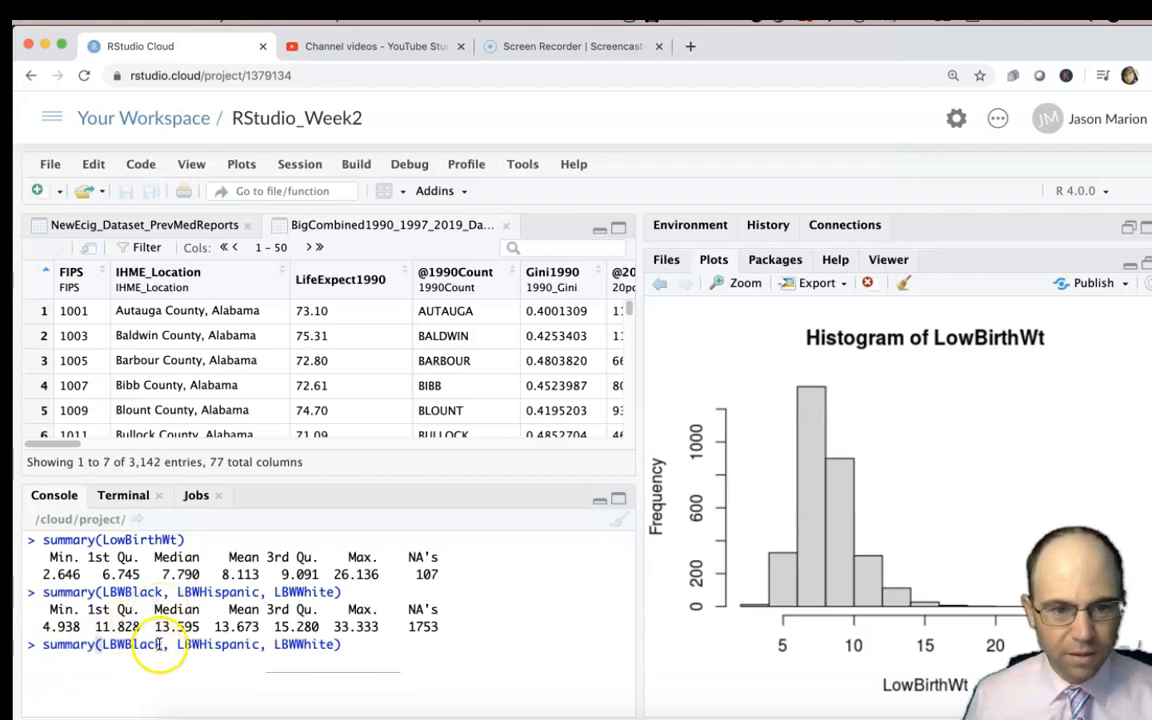
click(161, 643)
drag(161, 643, 396, 650)
key(BackSpace)
key(Return)
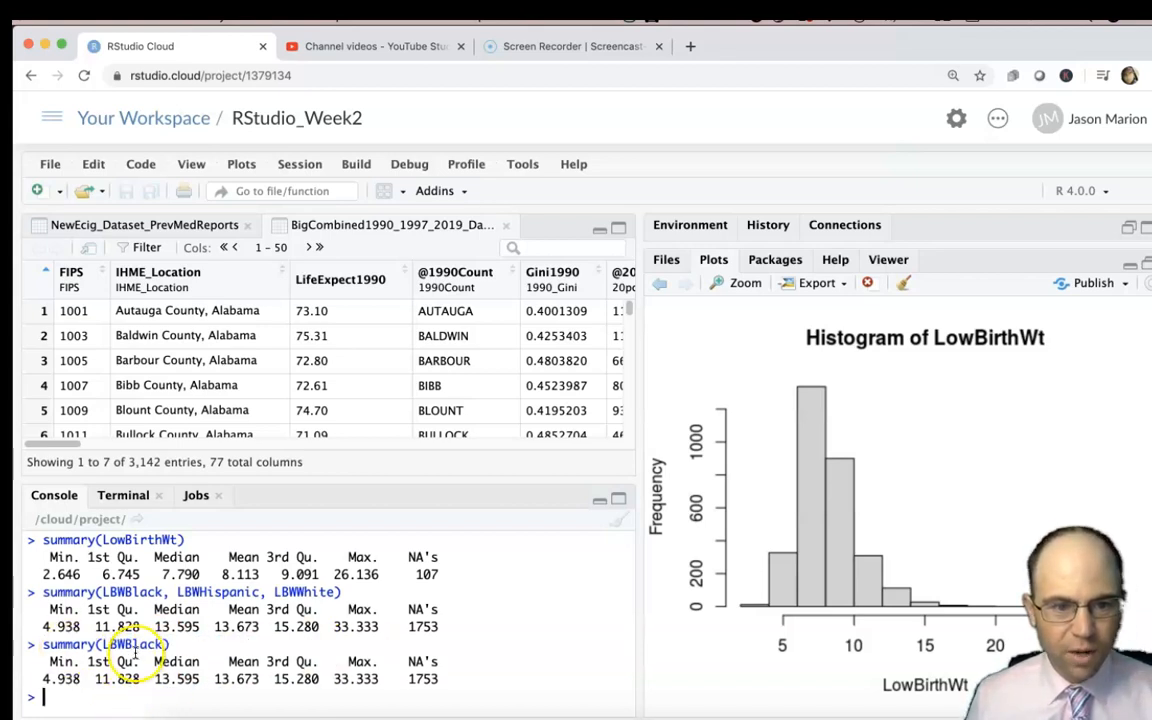
drag(215, 679, 262, 679)
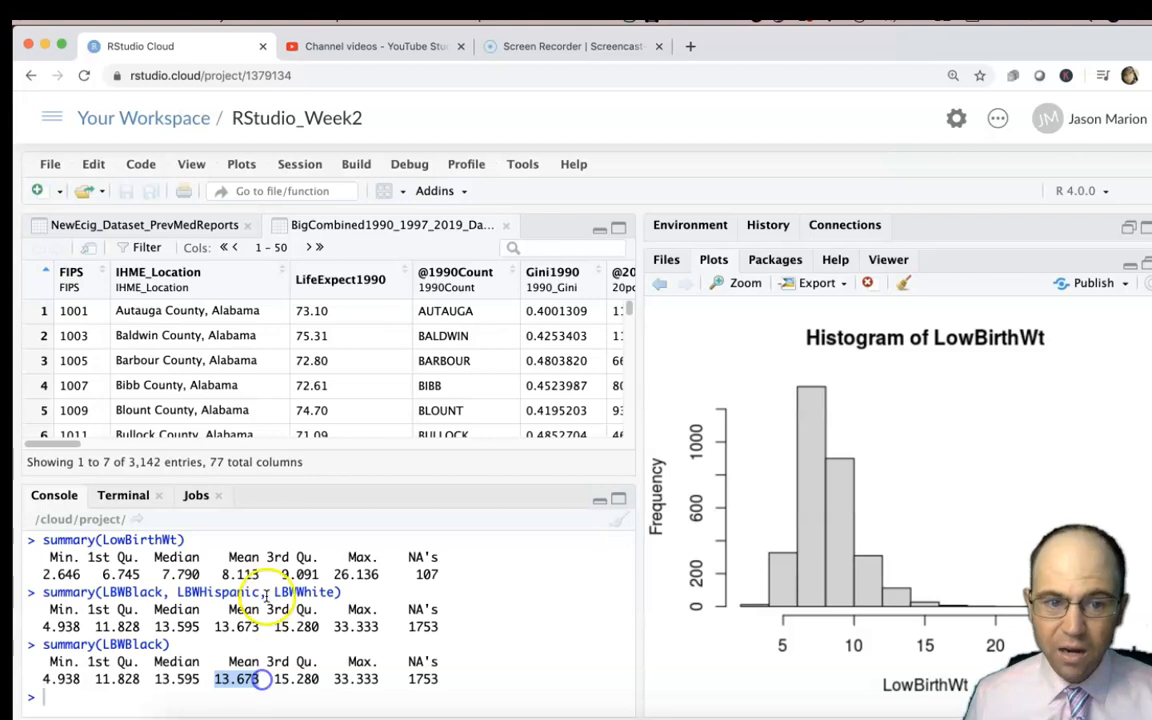
drag(259, 574, 215, 574)
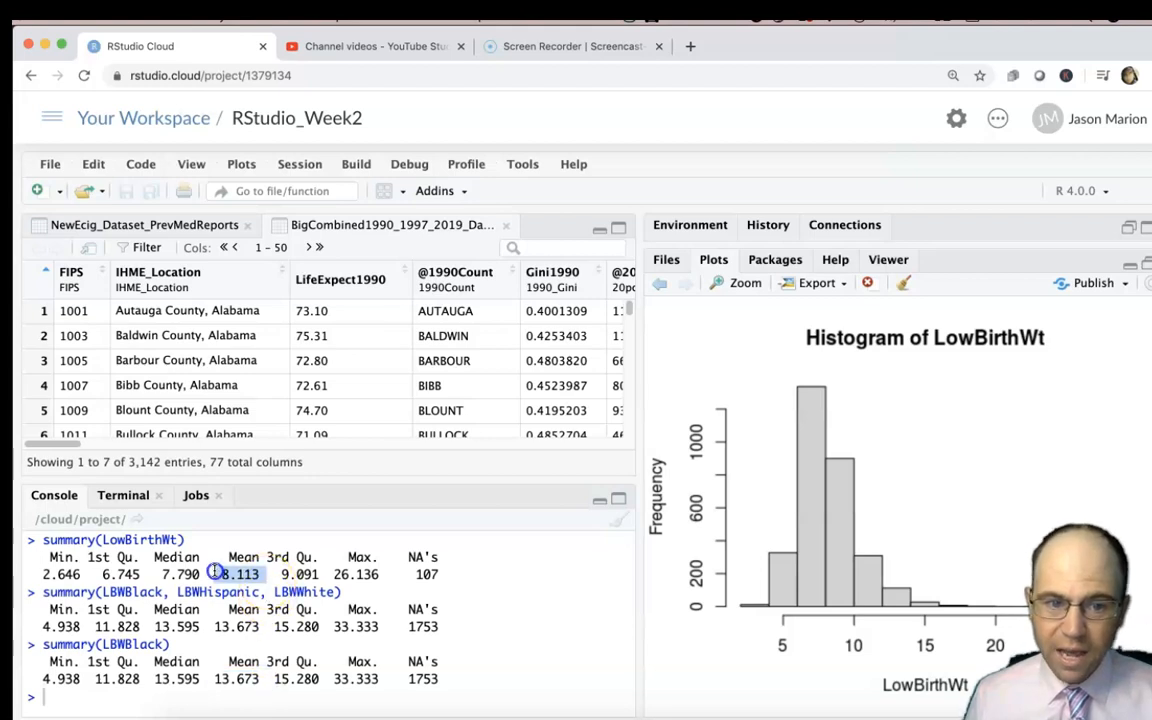
Run summary(LBWWhite) in the console to get descriptive statistics for white low birth weight rates.
click(113, 645)
text(summary(LBW)
key(BackSpace)
key(BackSpace)
key(BackSpace)
text(LBW)
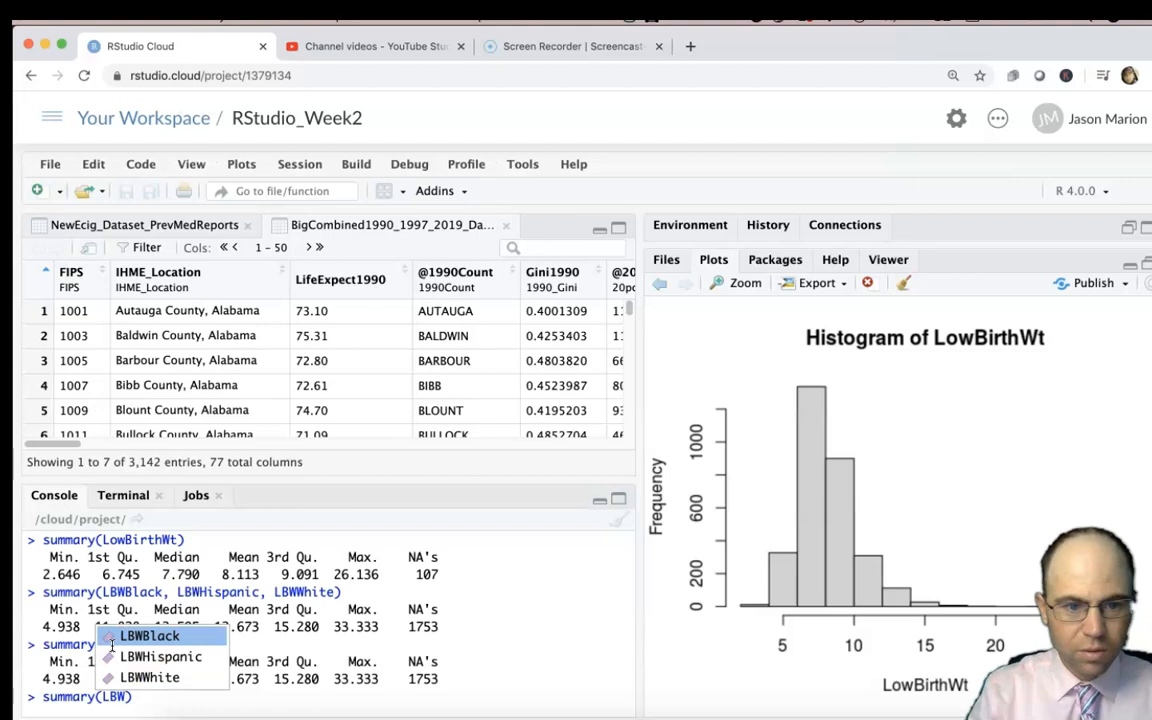
key(Down)
key(Down)
key(Return)
key(Return)
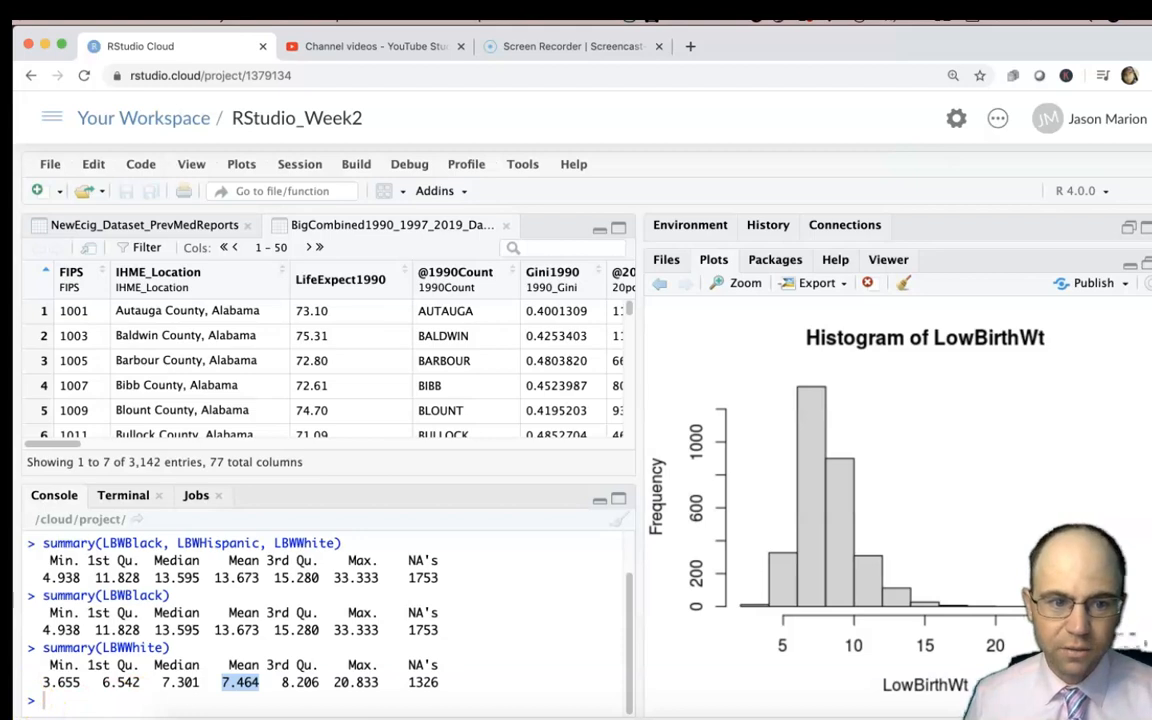
Clear the console output and begin a t.test() command at the empty prompt.
click(617, 525)
click(617, 521)
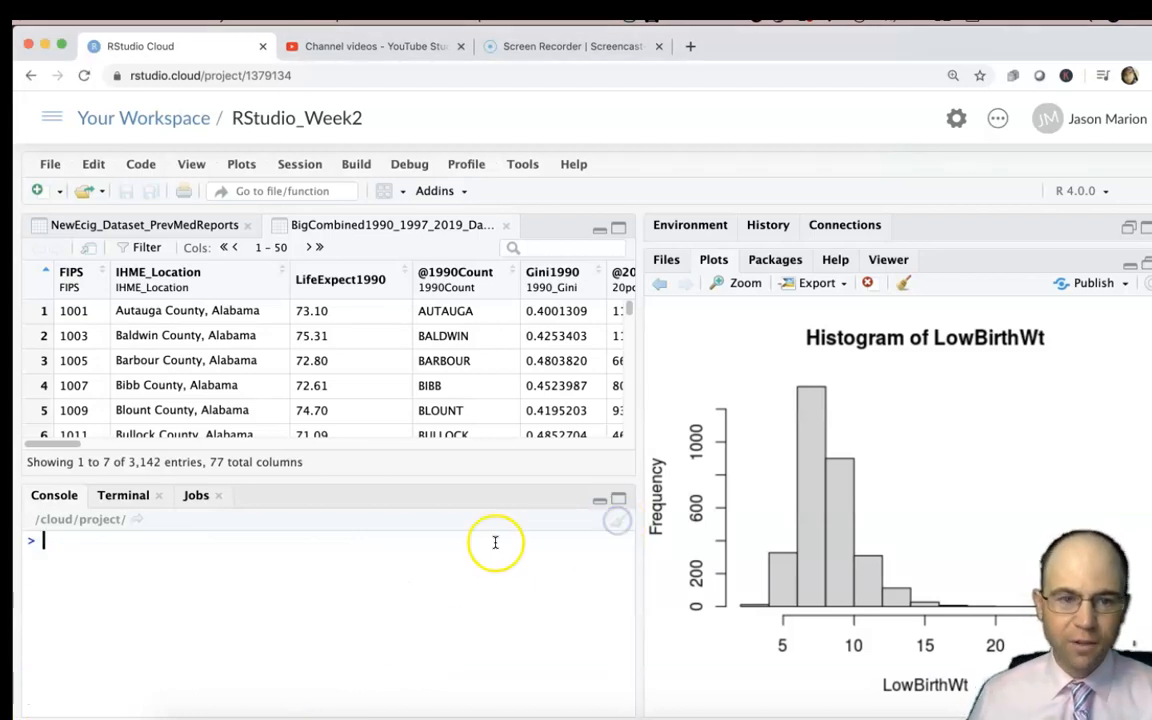
text(t)
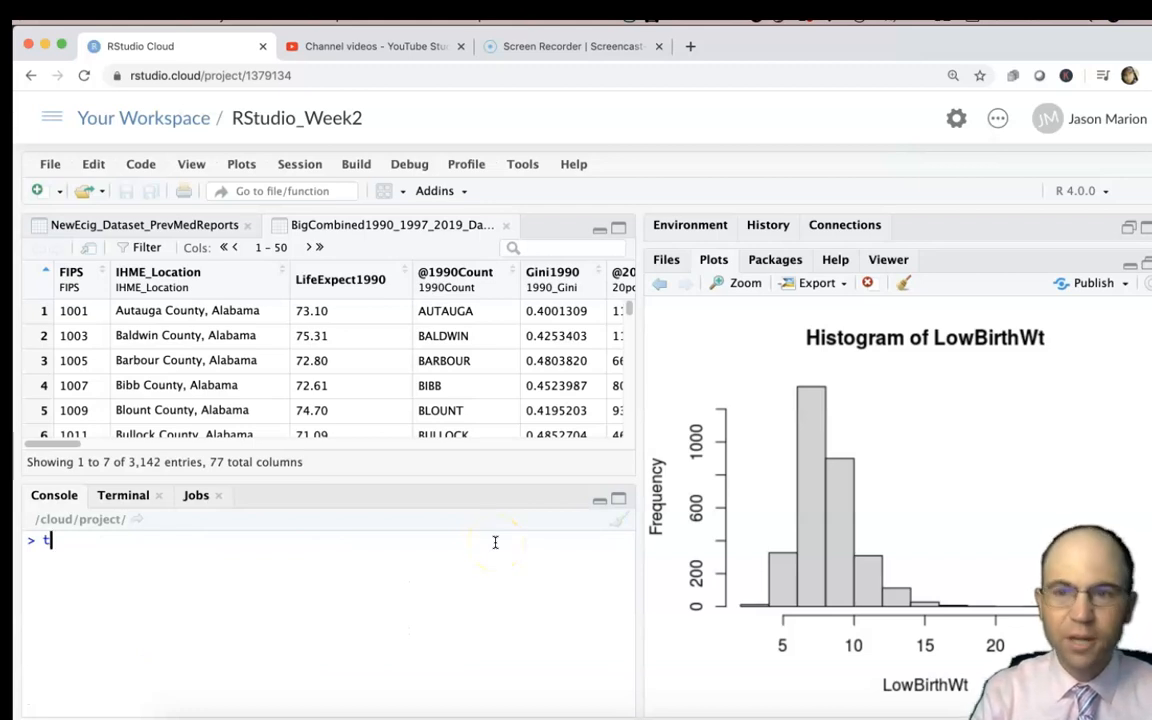
text(.test)
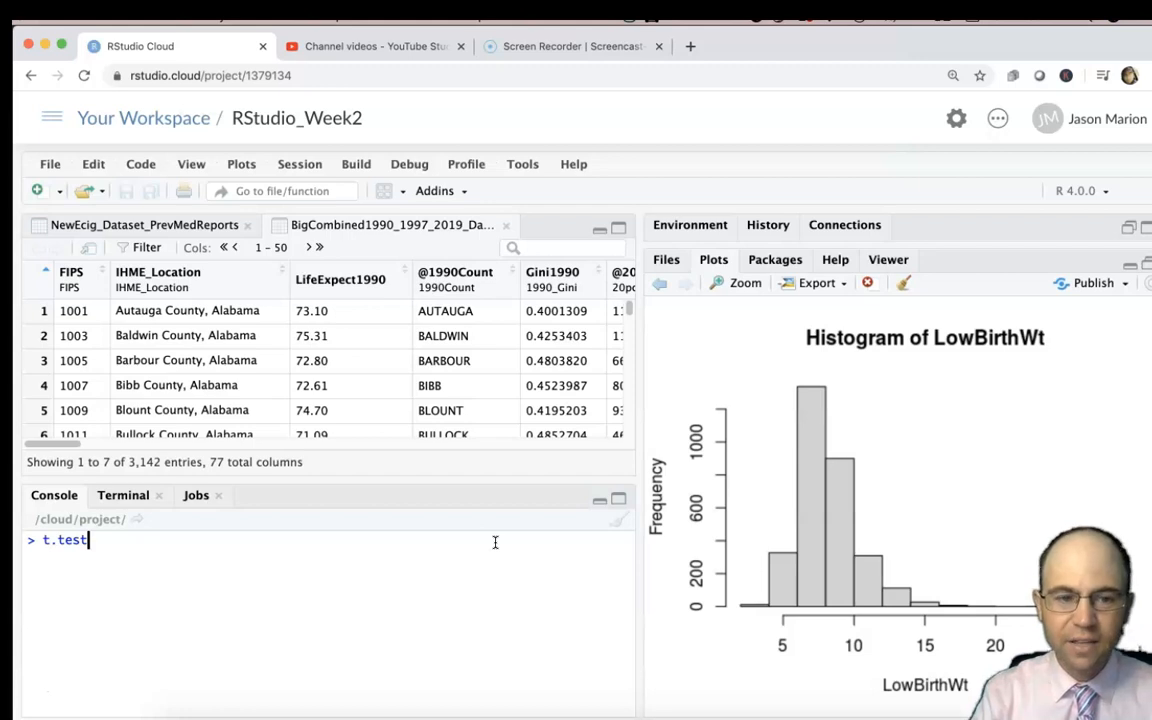
text(()
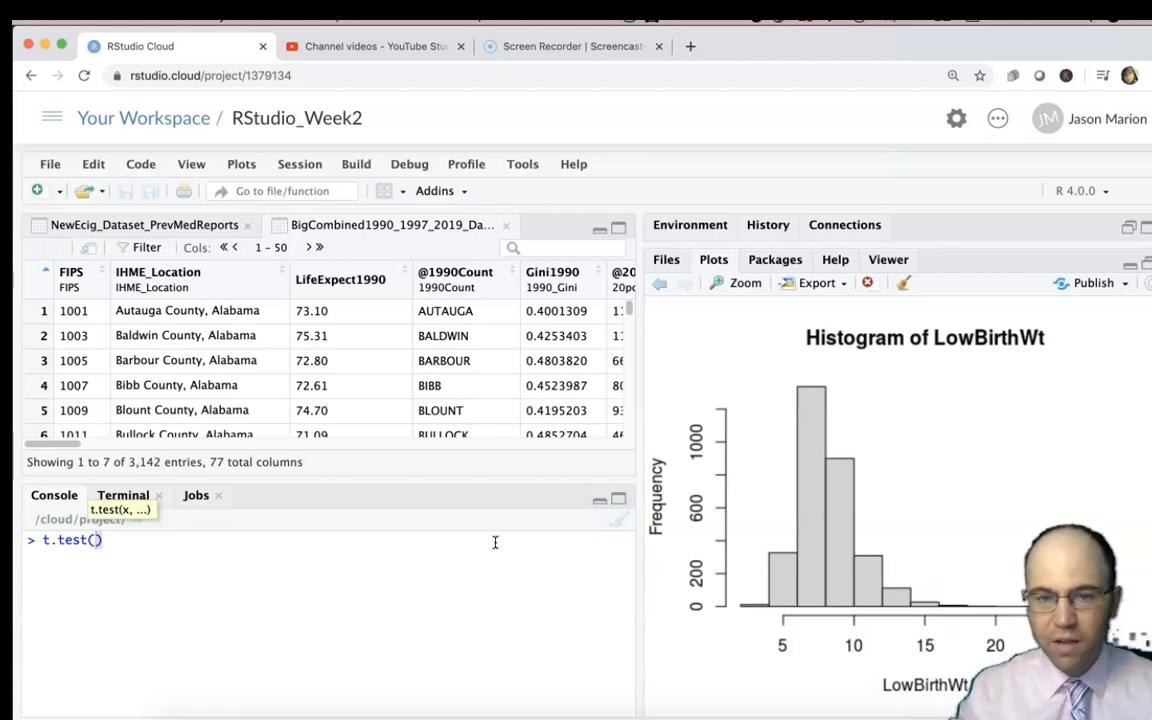
click(463, 542)
Enter LBWBlack as the first variable of the t.test command.
text(L)
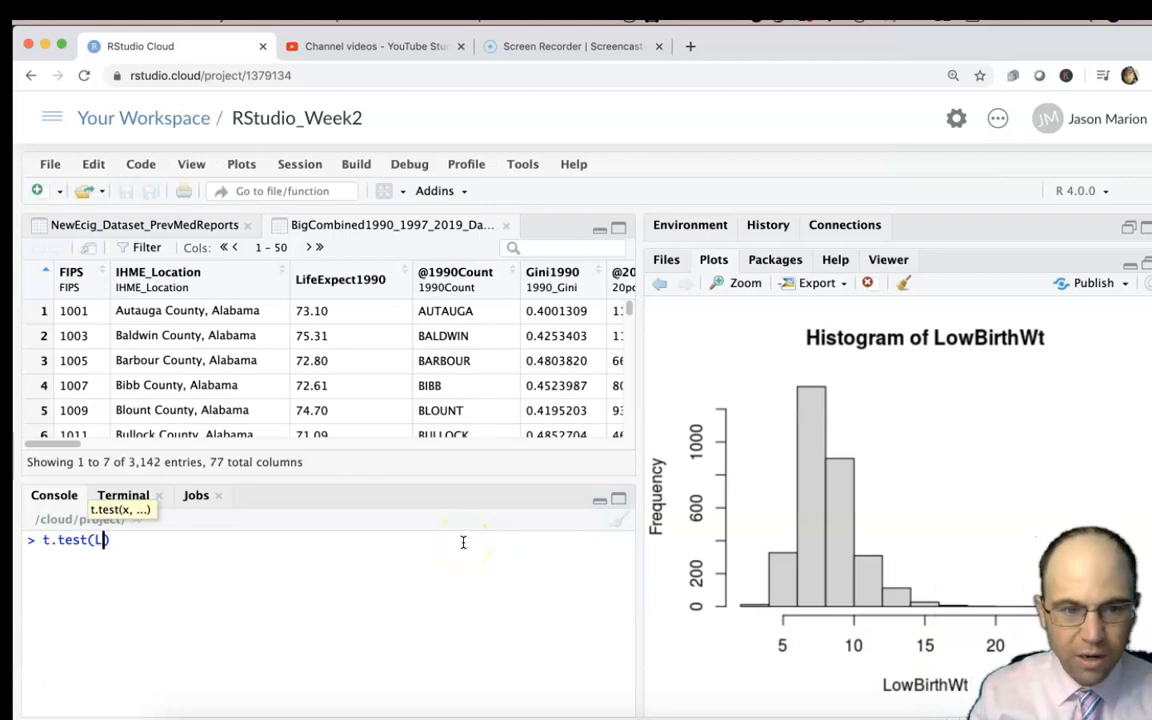
key(BackSpace)
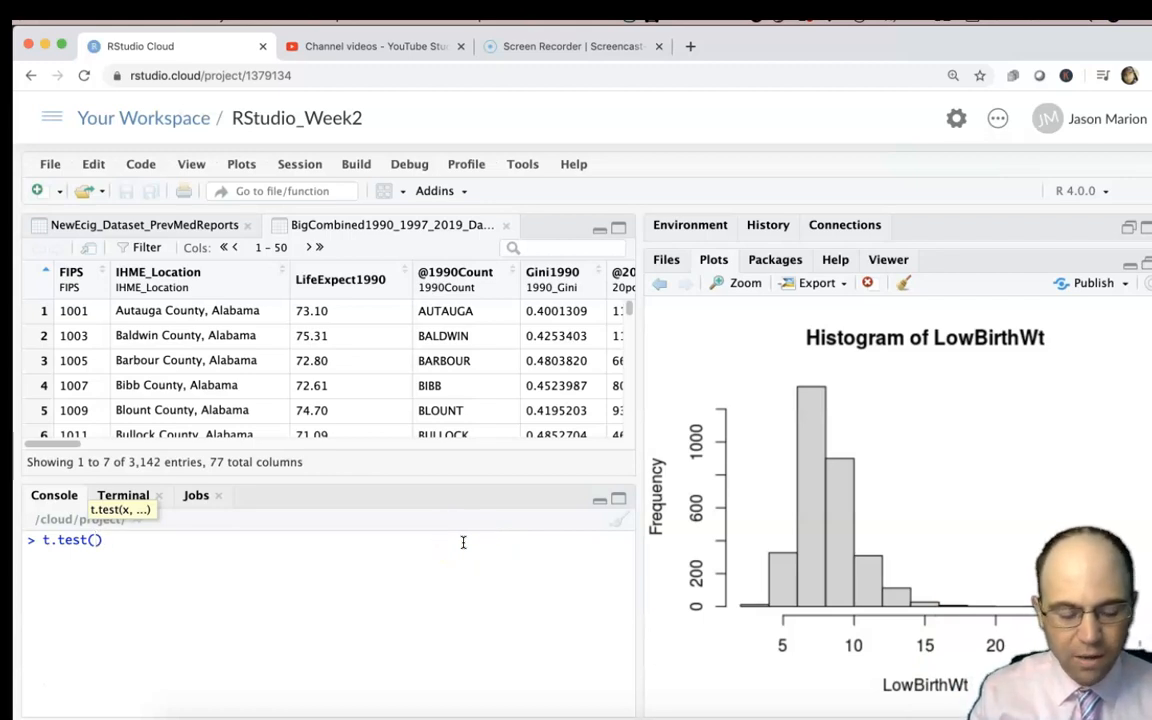
text(LBW)
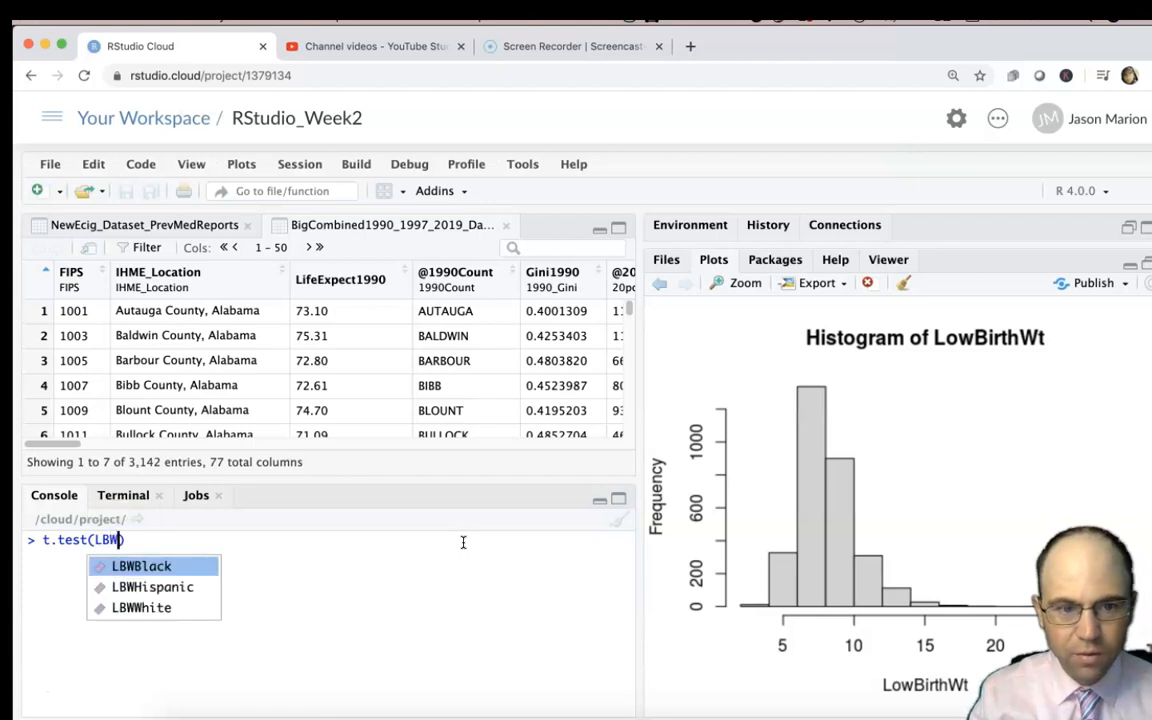
key(Up)
key(Up)
key(Up)
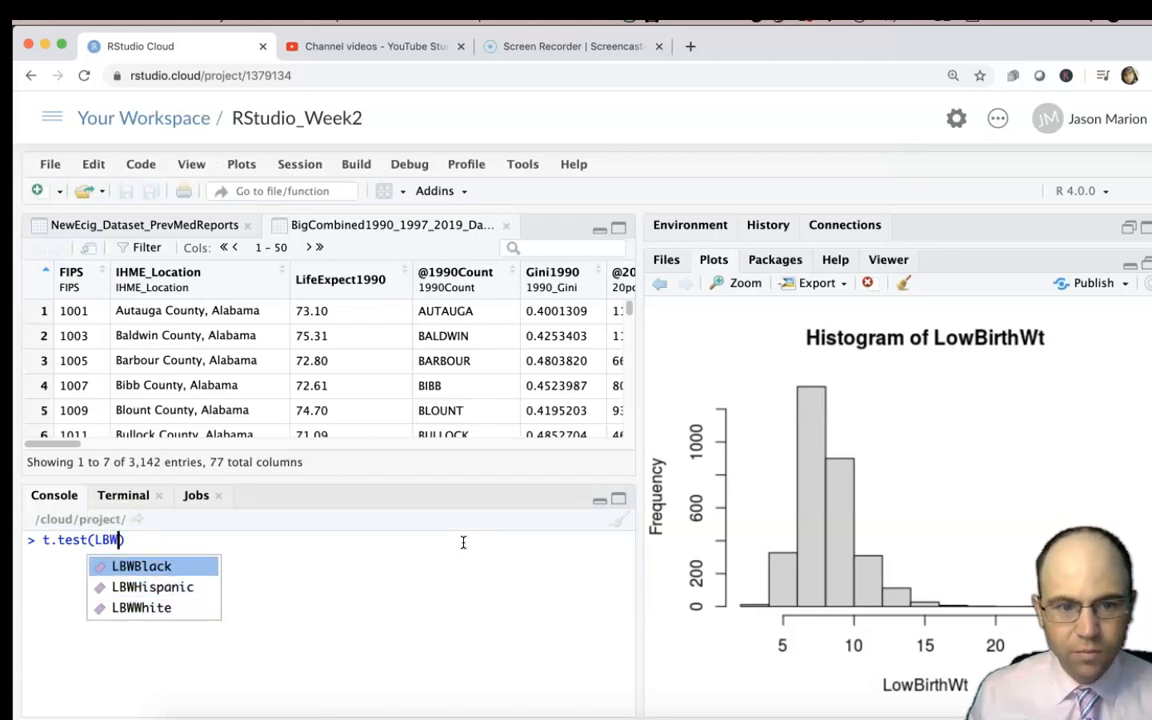
key(Return)
Add LBWWhite as the second variable and run t.test(LBWBlack, LBWWhite).
text(, LBW)
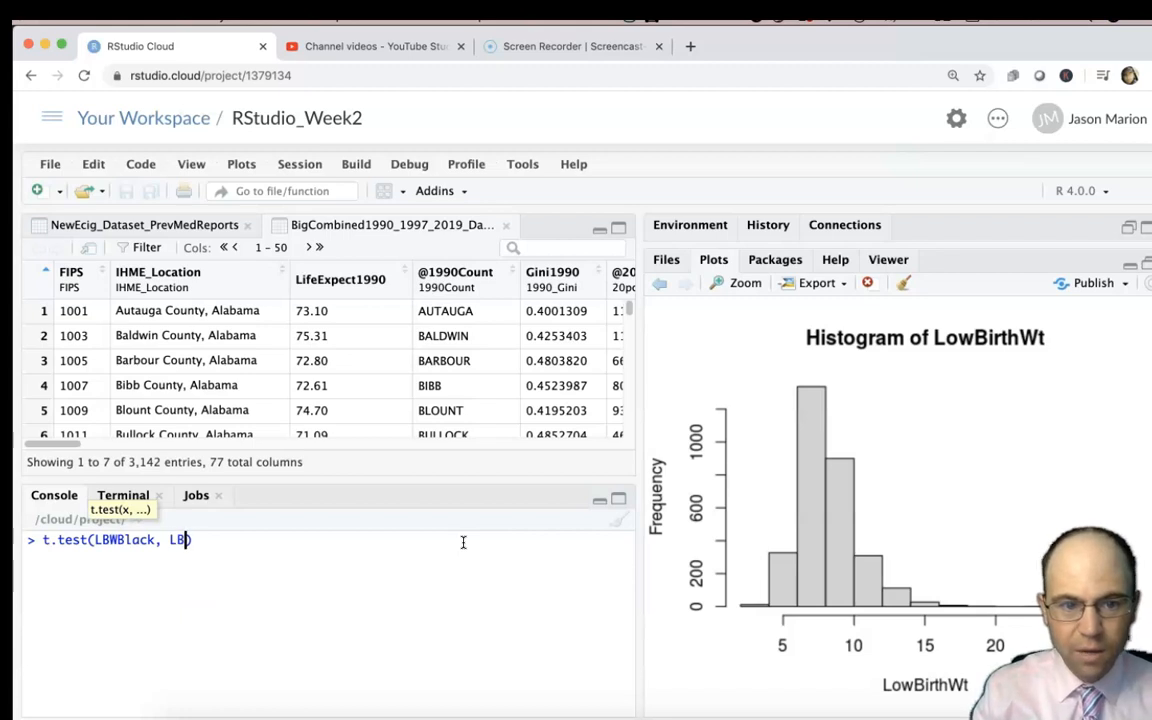
key(Up)
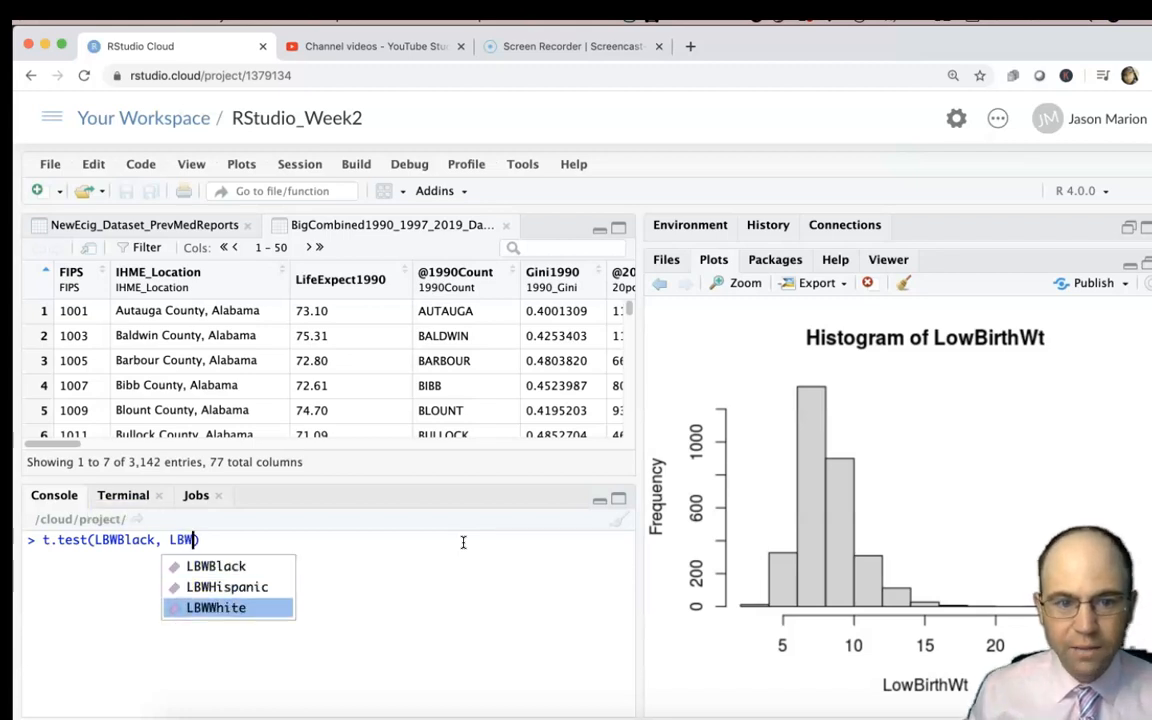
key(Return)
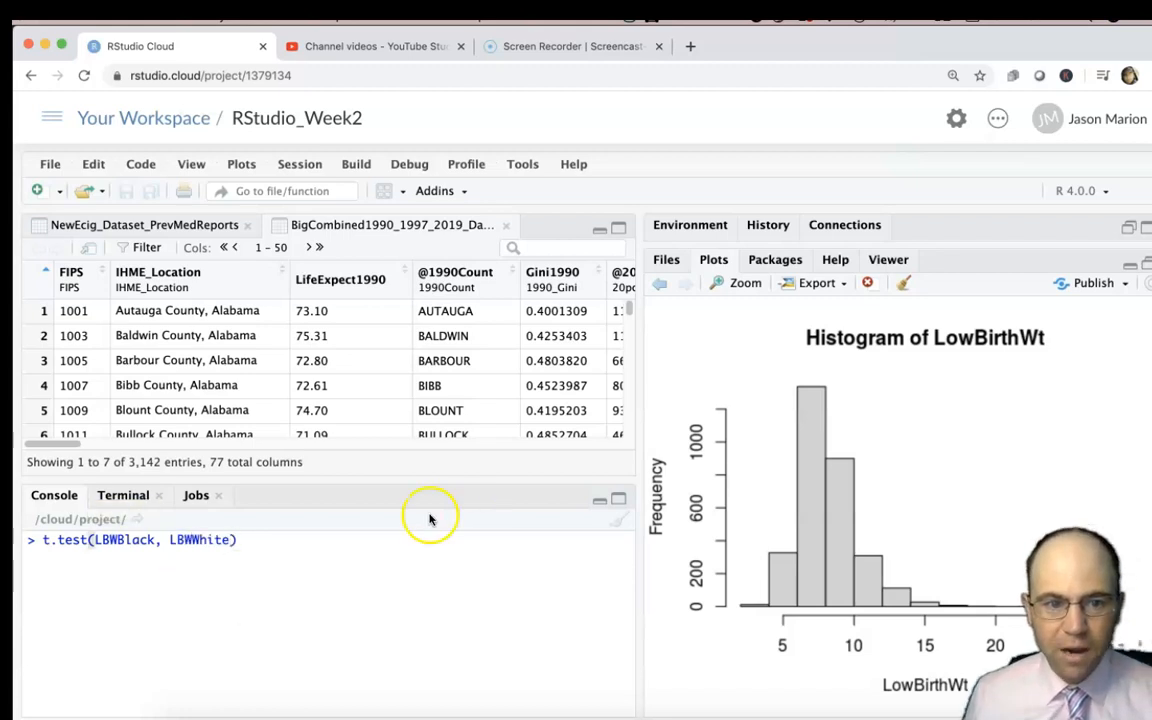
drag(155, 540, 96, 540)
click(160, 540)
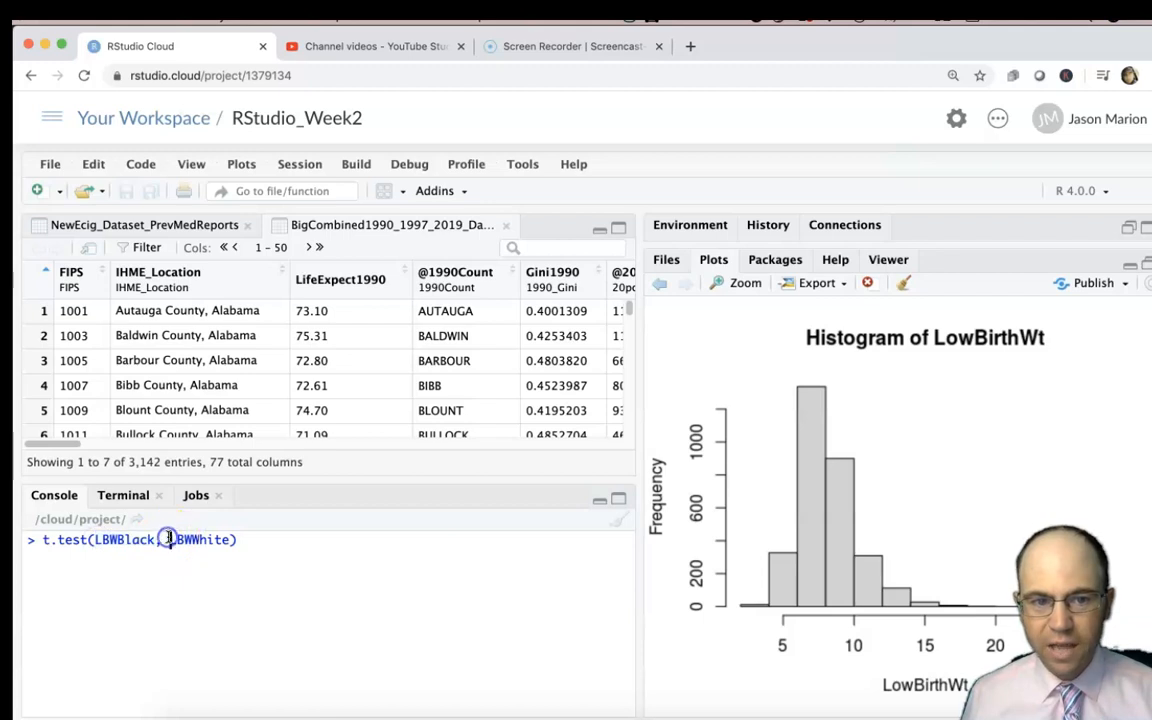
drag(220, 541, 169, 540)
key(Return)
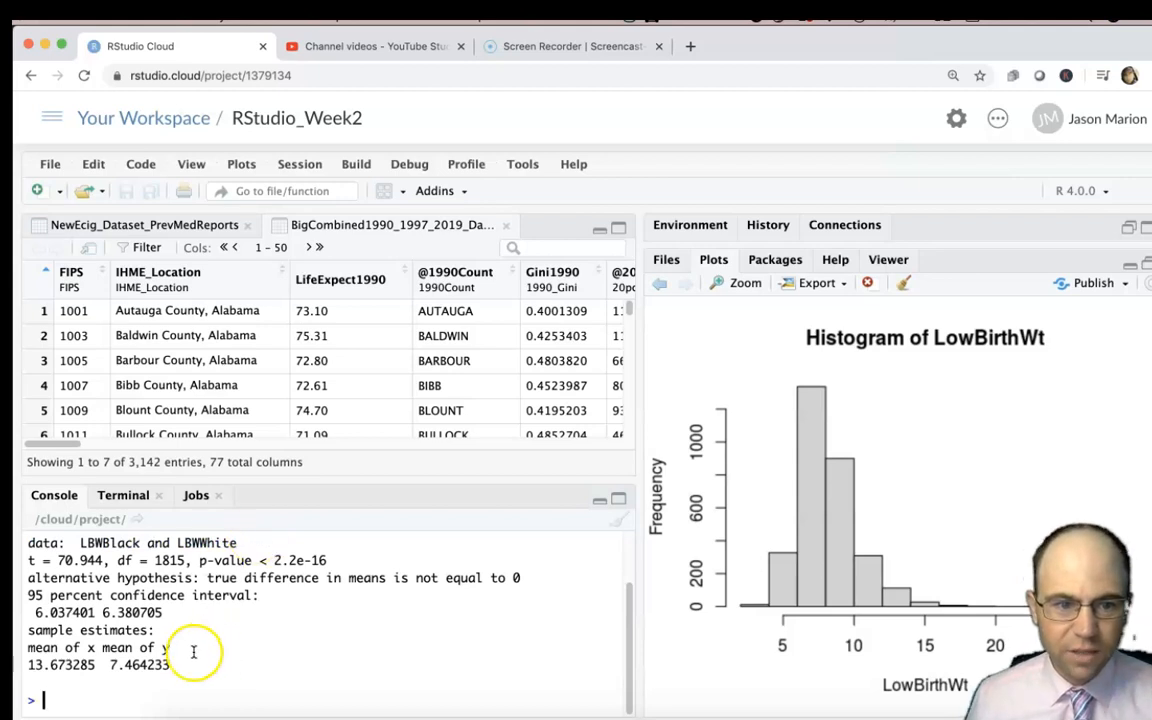
Compare the two sample means in the t-test output and examine the p-value.
drag(97, 664, 30, 664)
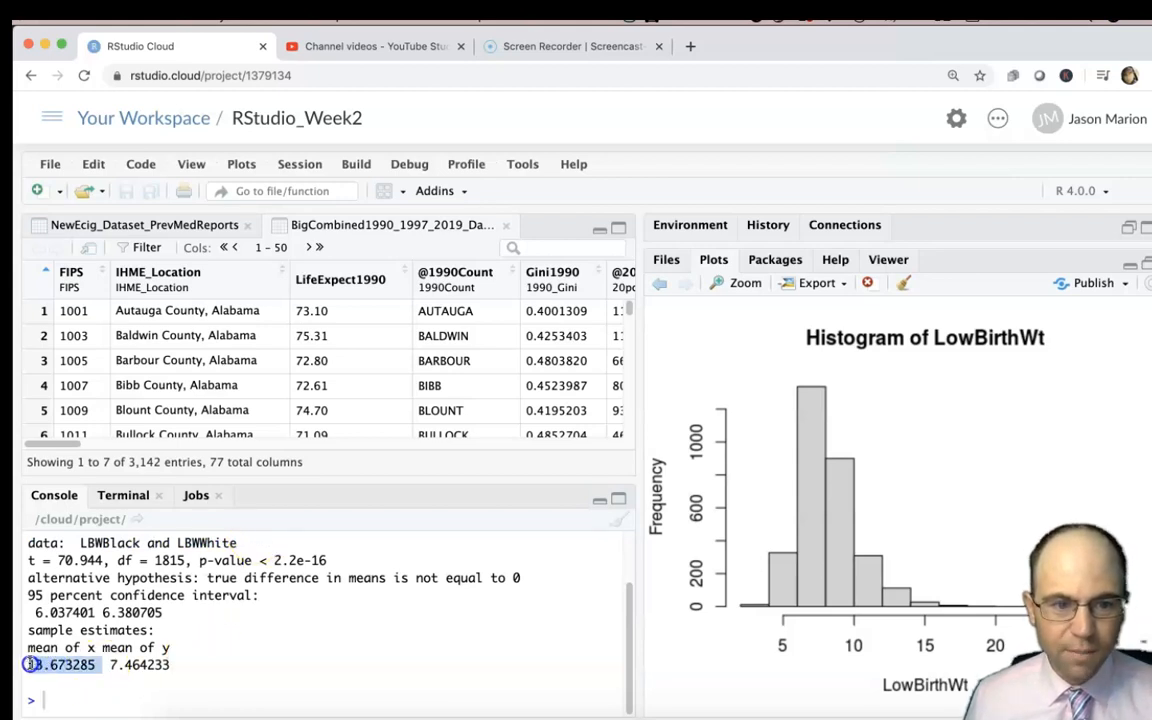
drag(110, 664, 170, 666)
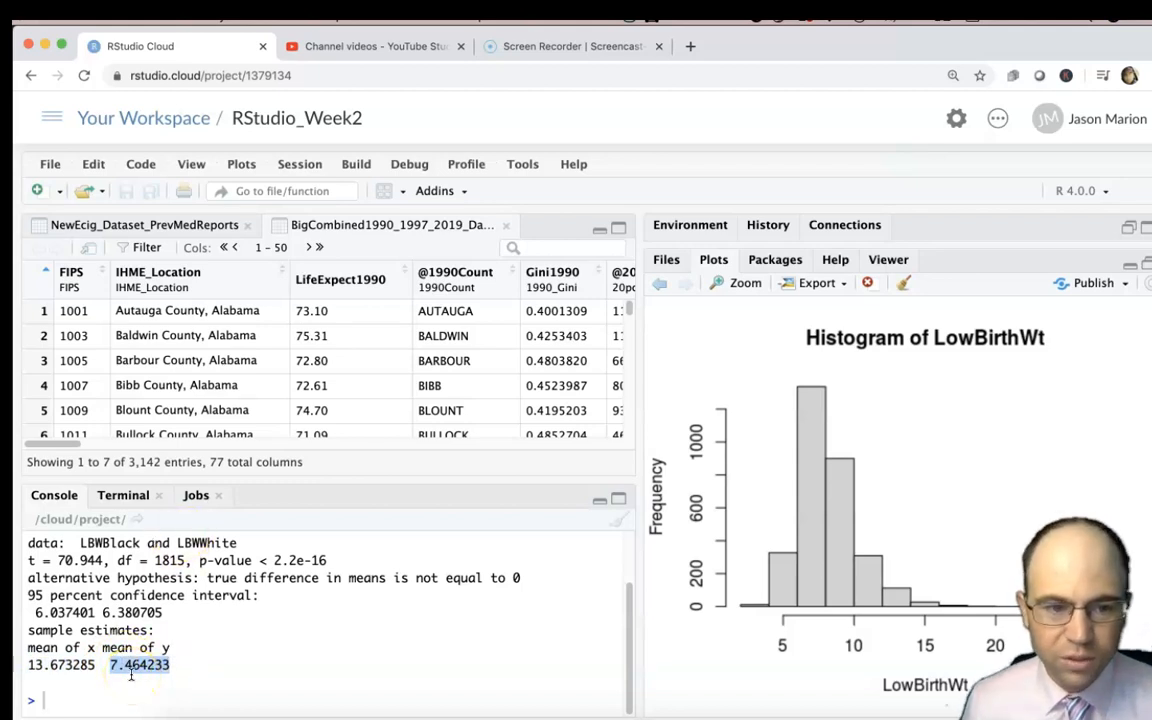
drag(96, 665, 30, 665)
drag(108, 665, 189, 664)
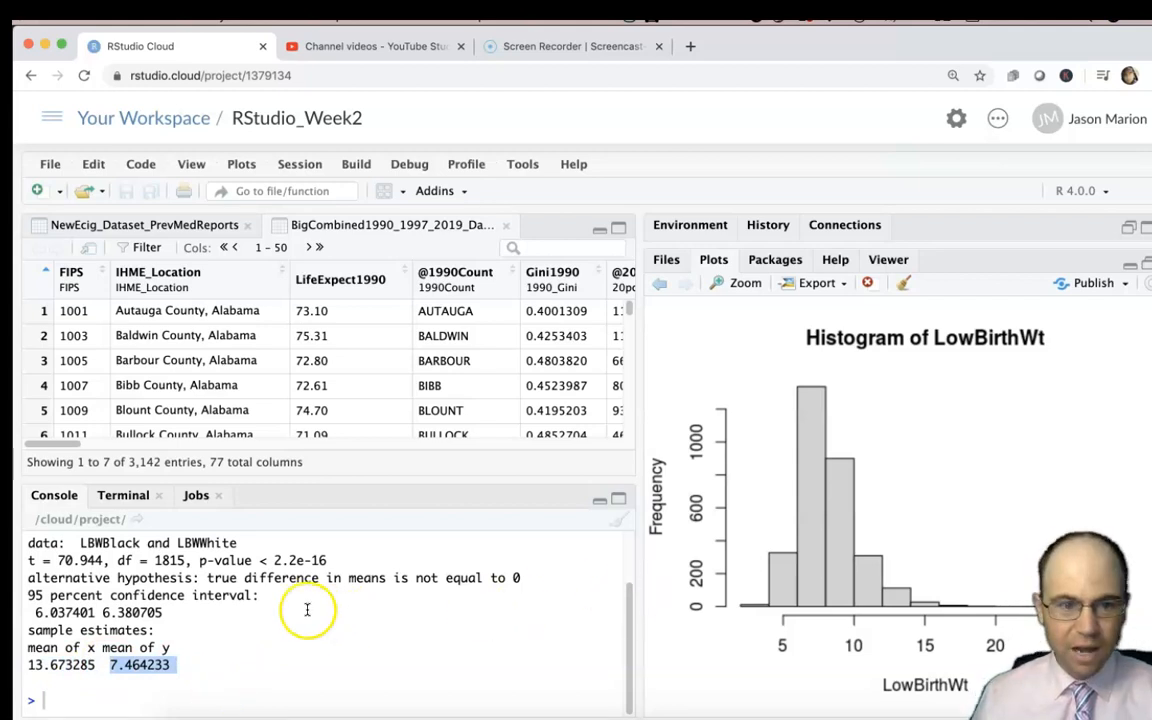
drag(336, 560, 203, 560)
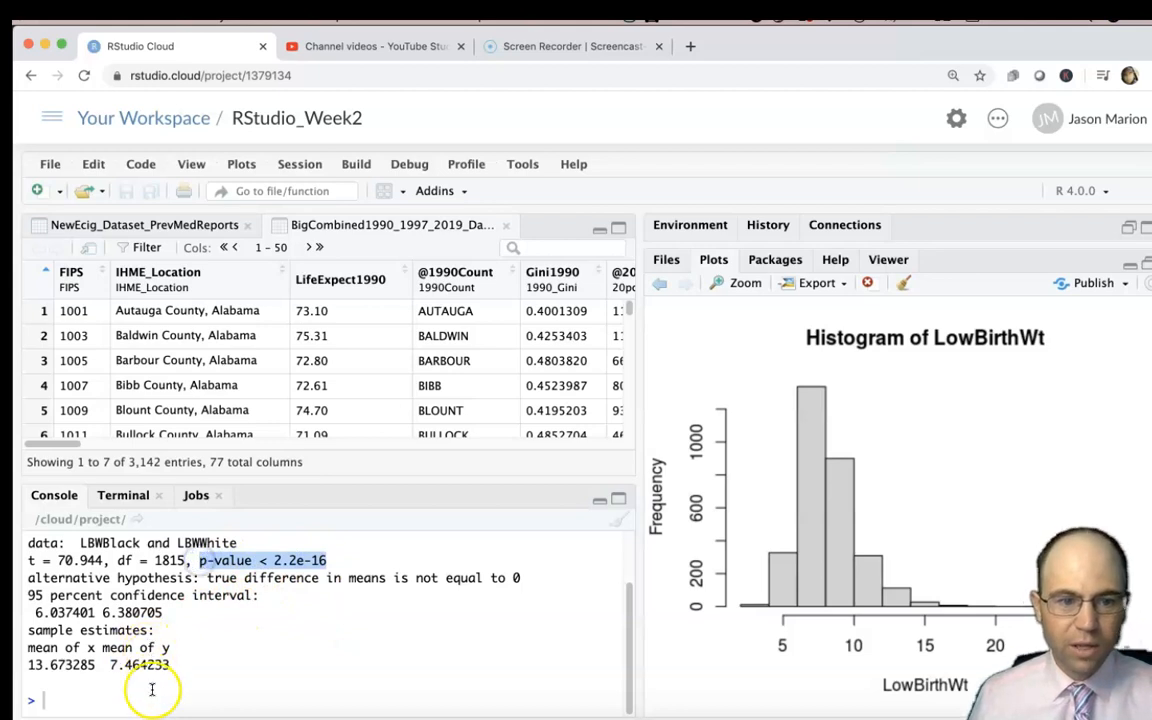
Turn off scientific notation by running options(scipen = 999) in the console.
text(op)
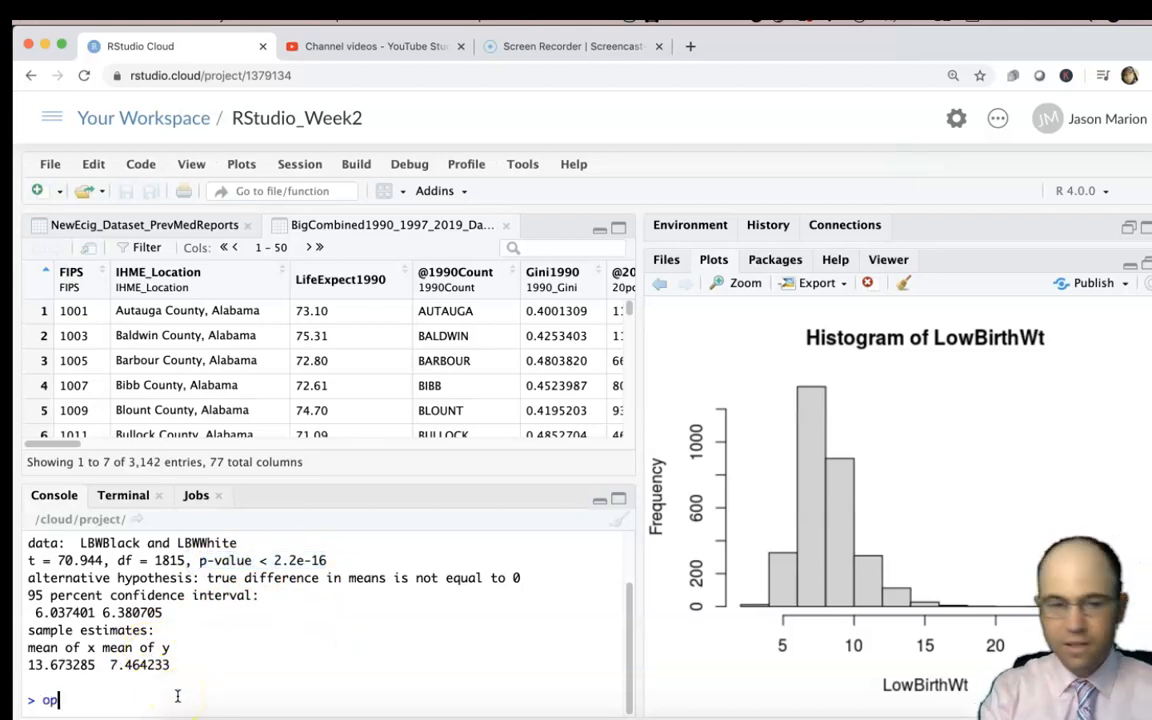
text(tions(scipen = 999)
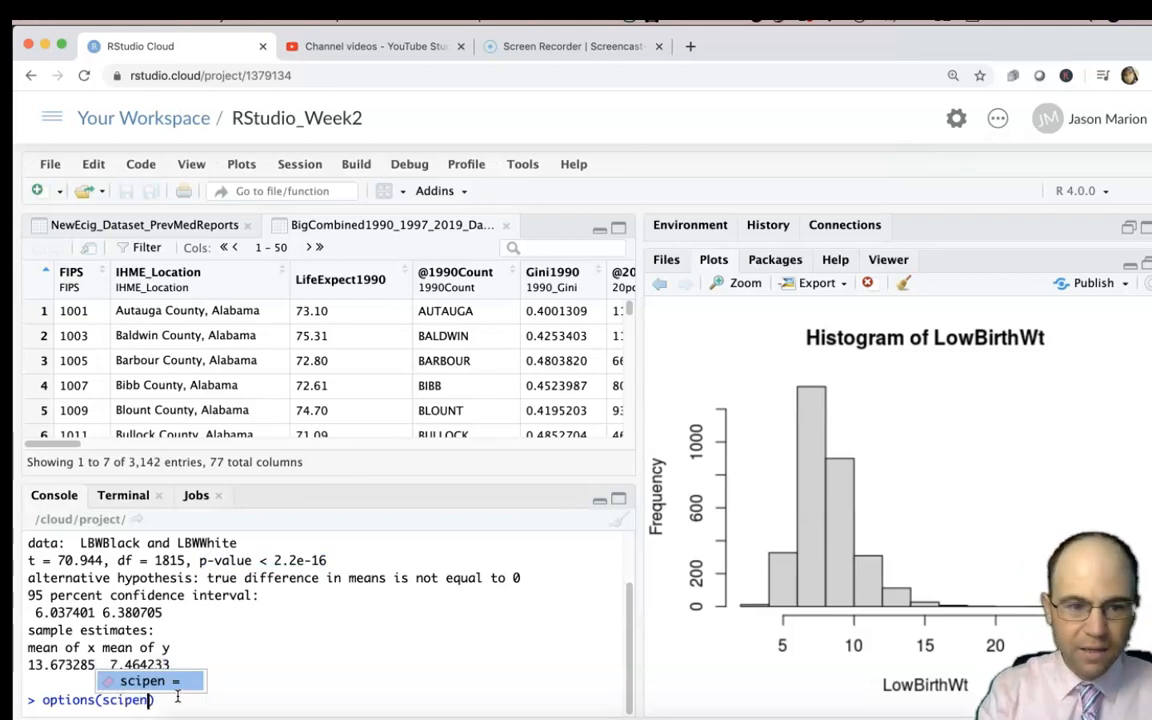
key(Tab)
text(999)
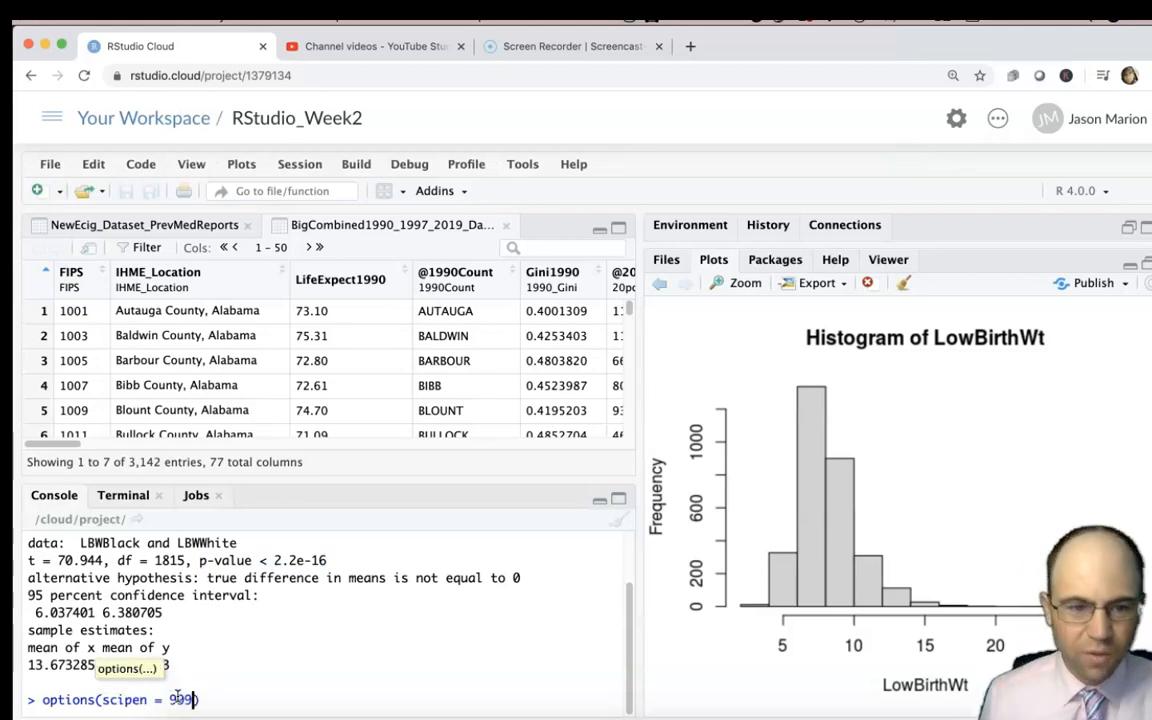
key(Return)
Rerun t.test(LBWBlack, LBWWhite) from the command history and highlight the p-value in decimal notation.
key(Up)
key(Up)
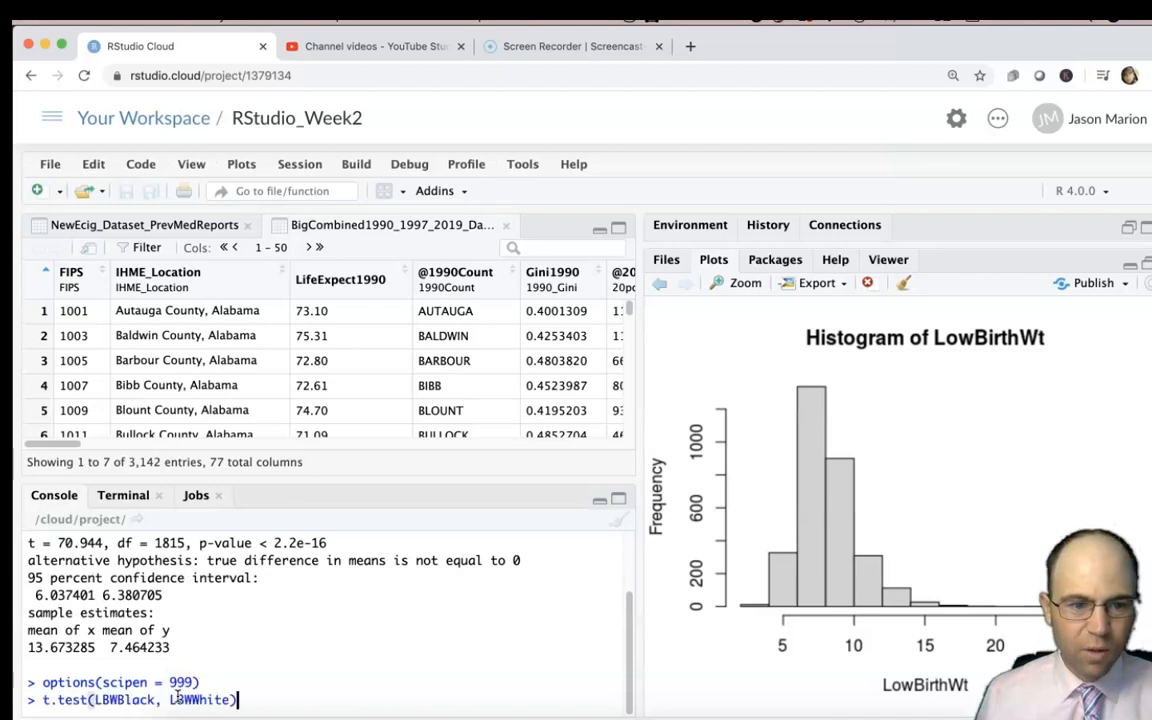
key(Return)
drag(418, 560, 197, 563)
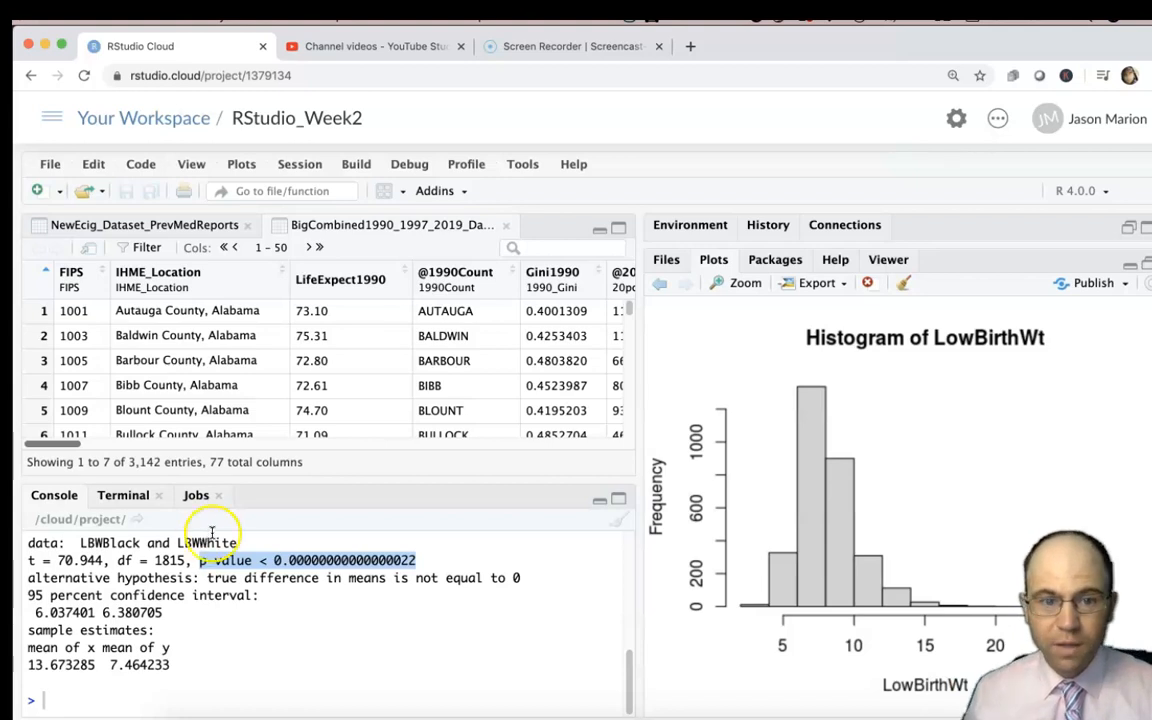
Examine the first county's values in the LowBirthWt and LBWBlack columns of the data table.
drag(68, 444, 560, 380)
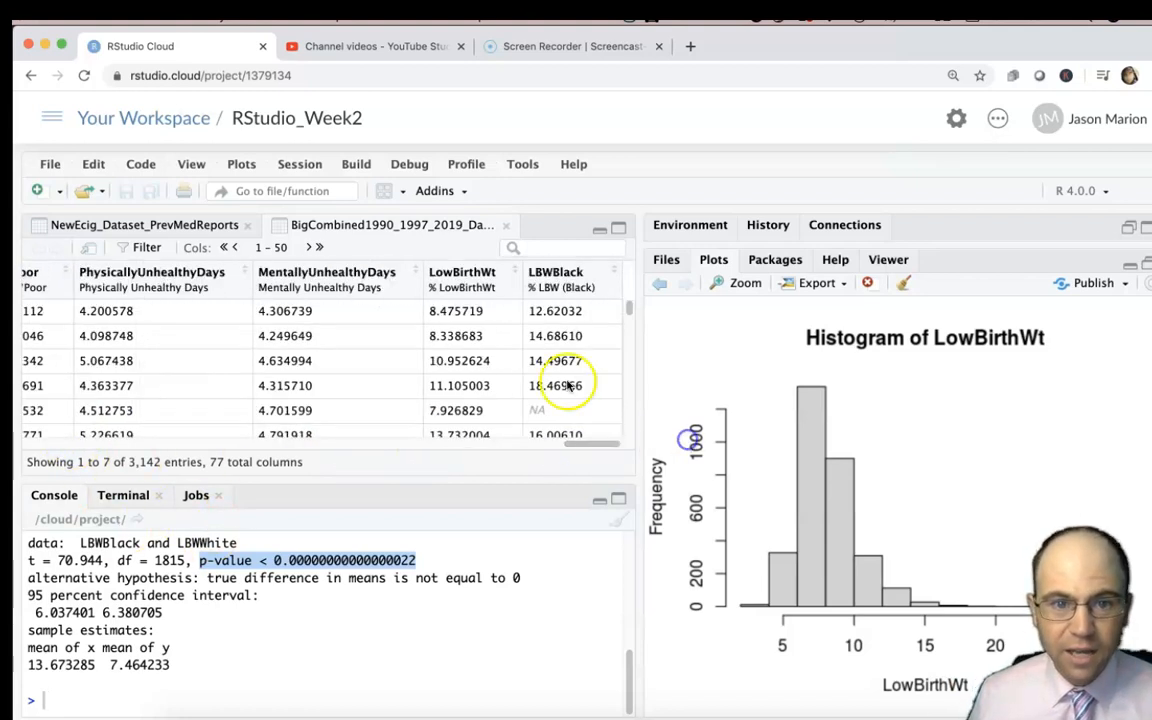
drag(457, 312, 571, 312)
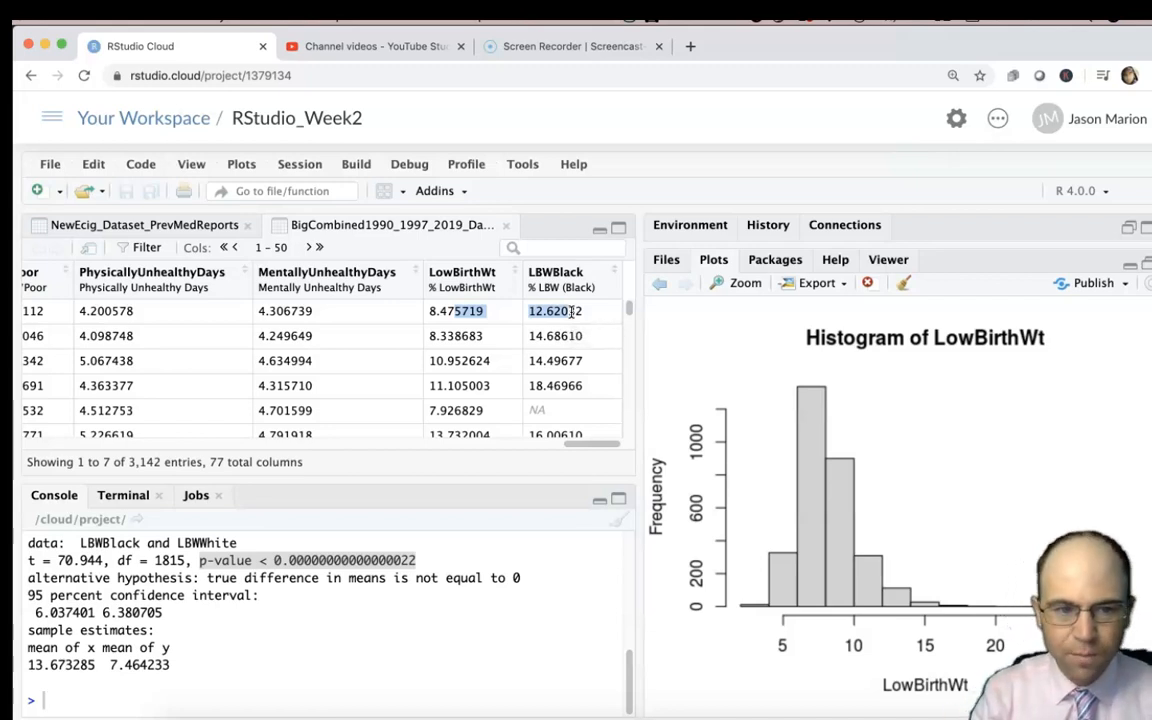
click(95, 700)
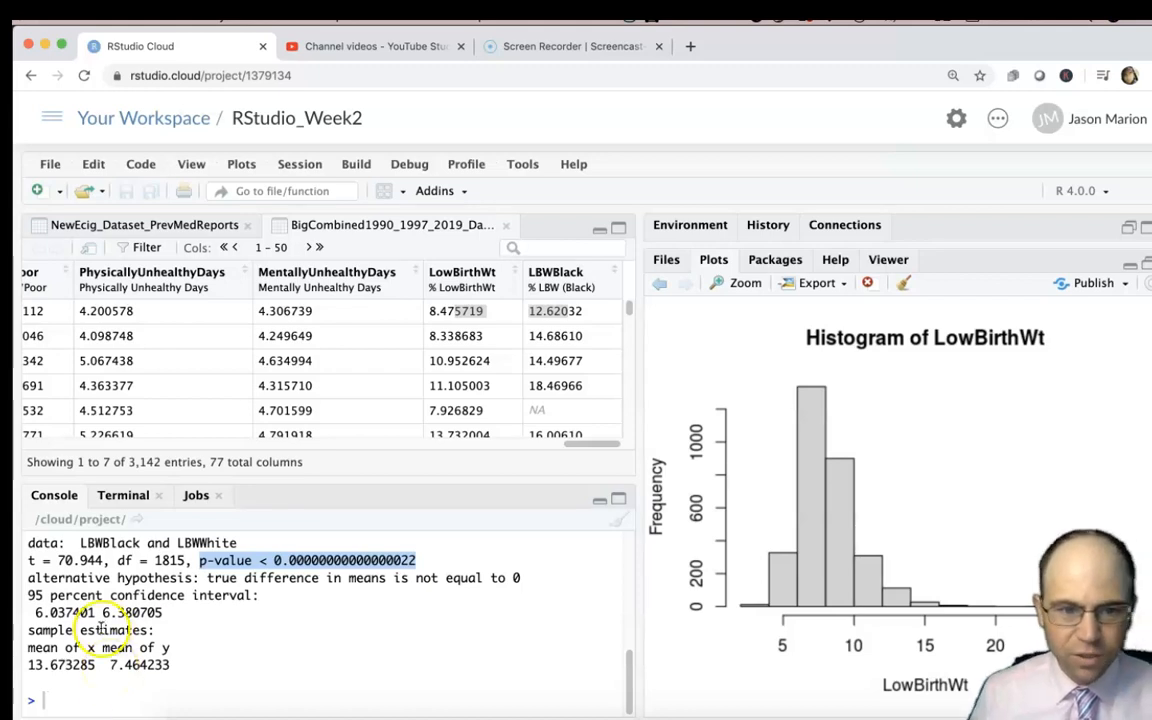
Begin another t.test command in the console with LBWBlack as its first variable.
click(146, 694)
text(t.)
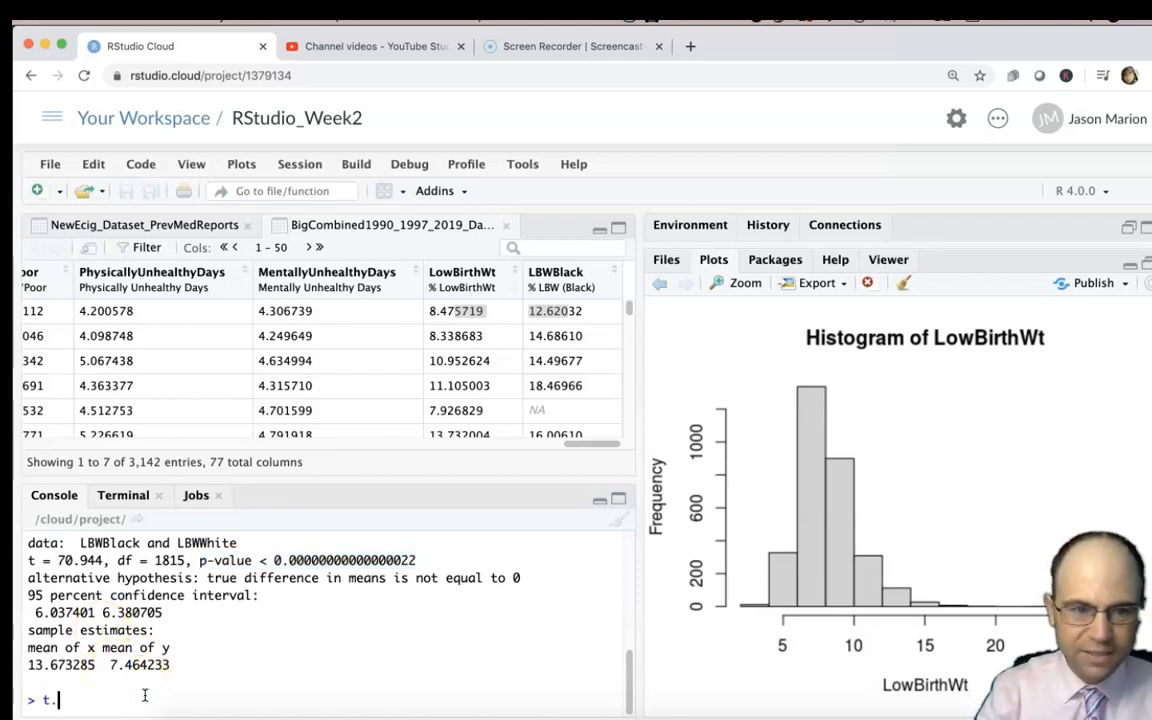
text(tes)
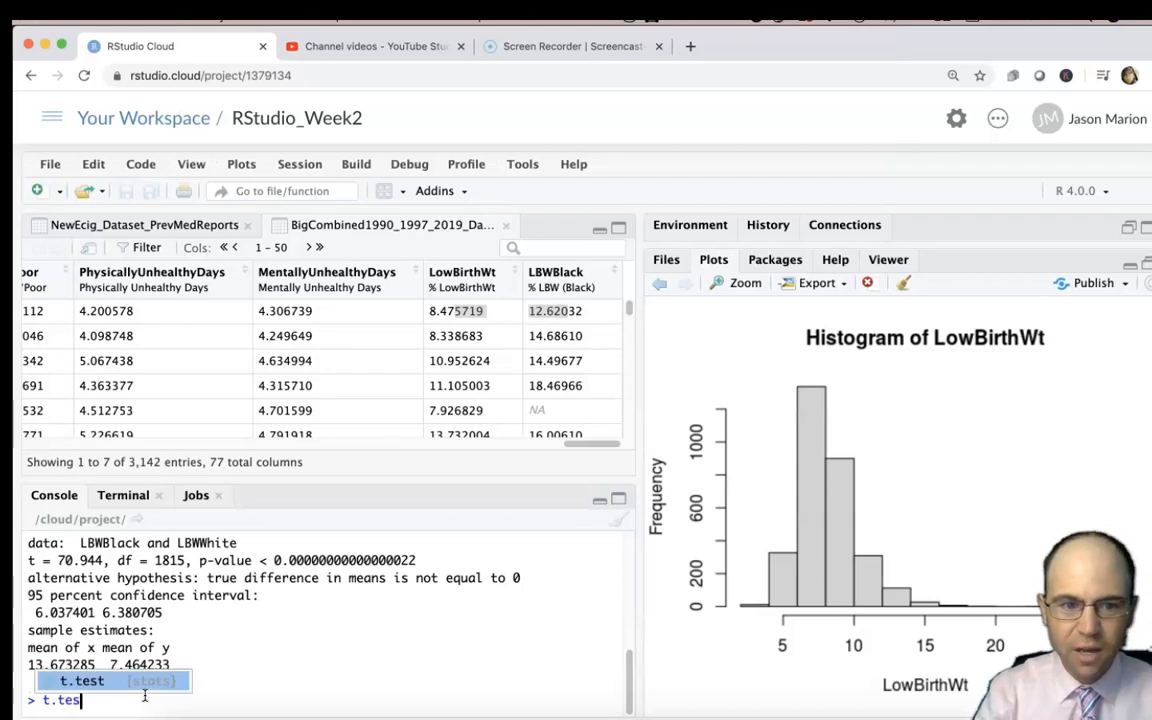
text(t(LBW)
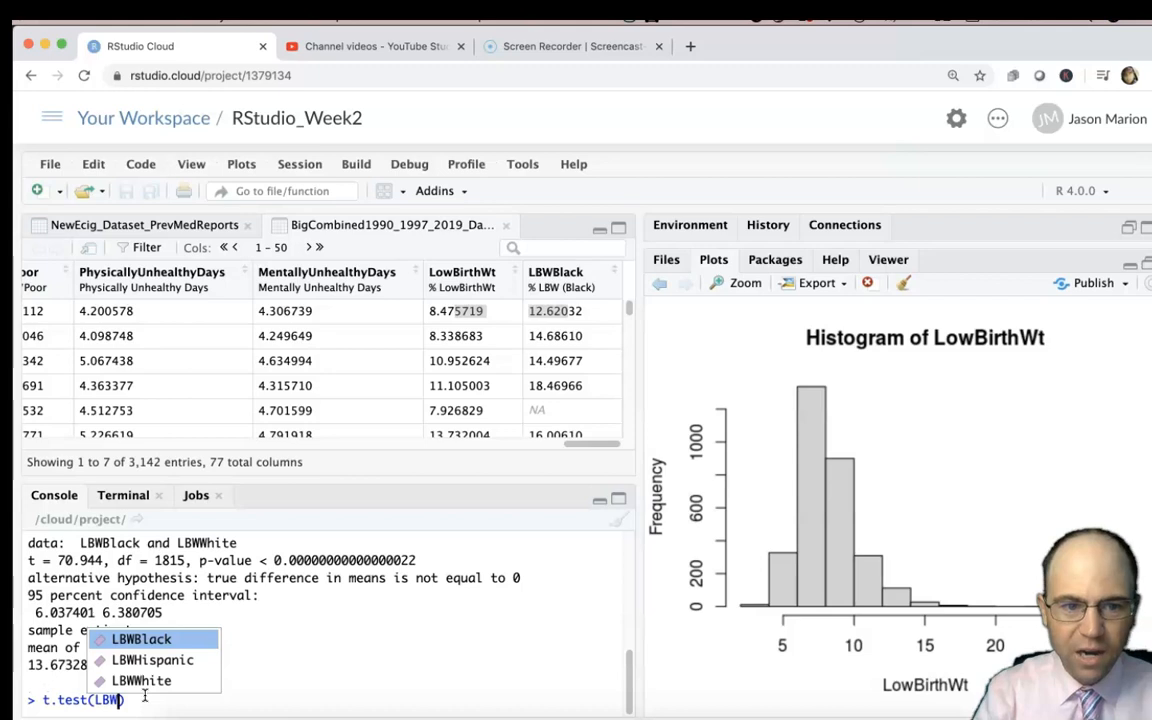
key(Tab)
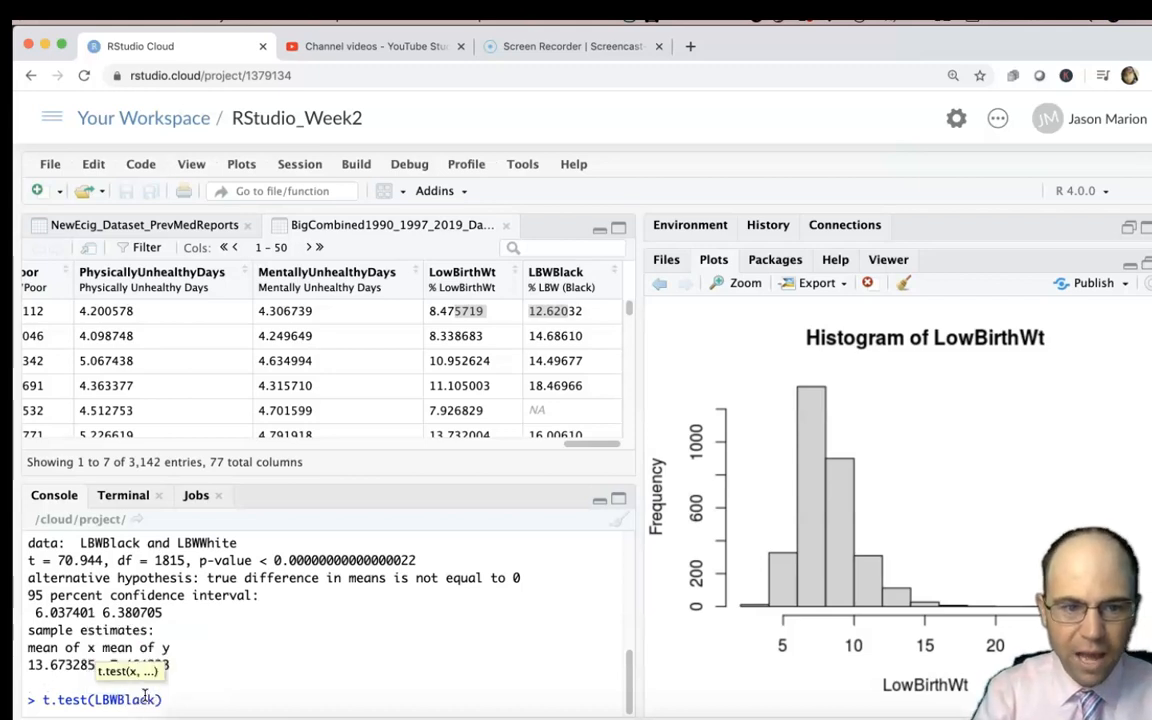
Add LBWWhite as the second variable of the new t.test command, followed by a comma for another argument.
text(, LBW)
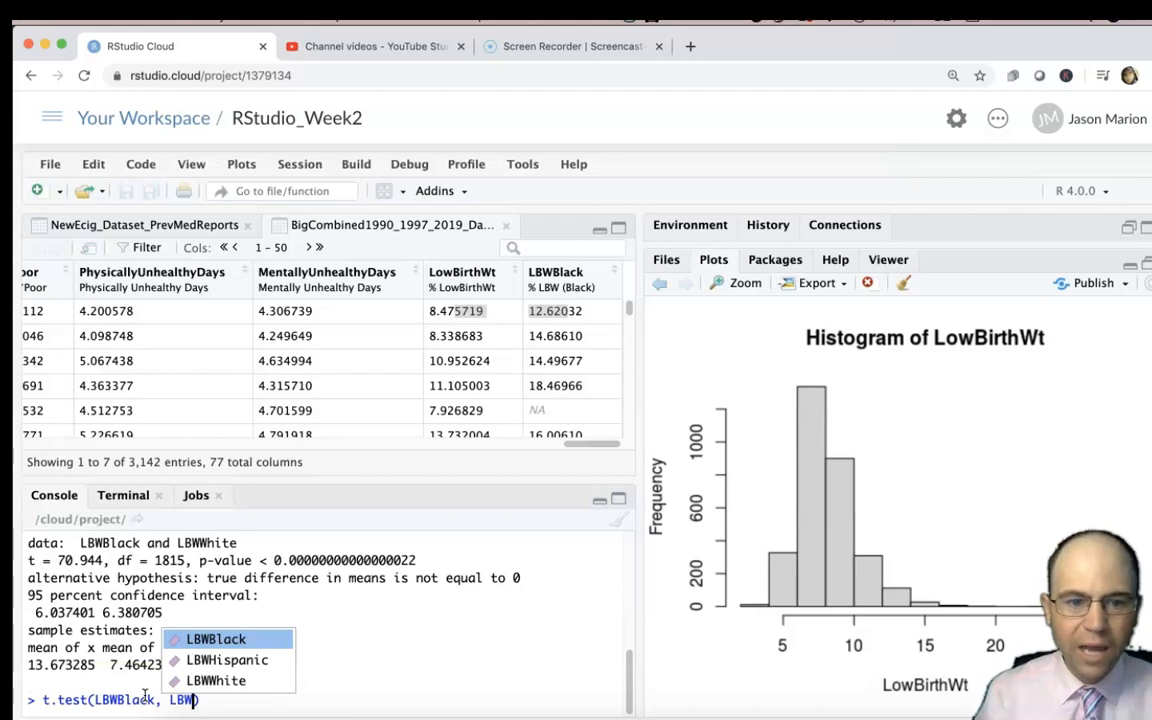
key(Down)
key(Down)
key(Return)
text(,)
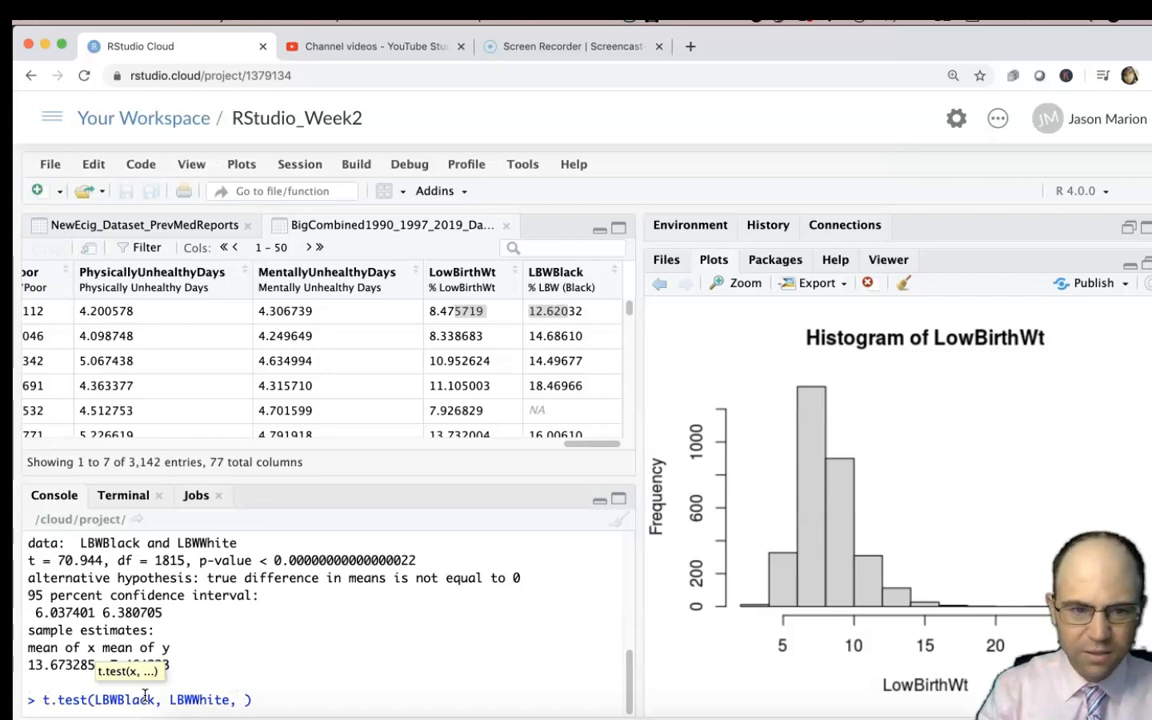
Add the argument paired = TRUE to the t.test command and run the paired t-test.
text(PAI)
key(BackSpace)
key(BackSpace)
key(BackSpace)
text(pai)
key(Tab)
text(TRUE)
key(Return)
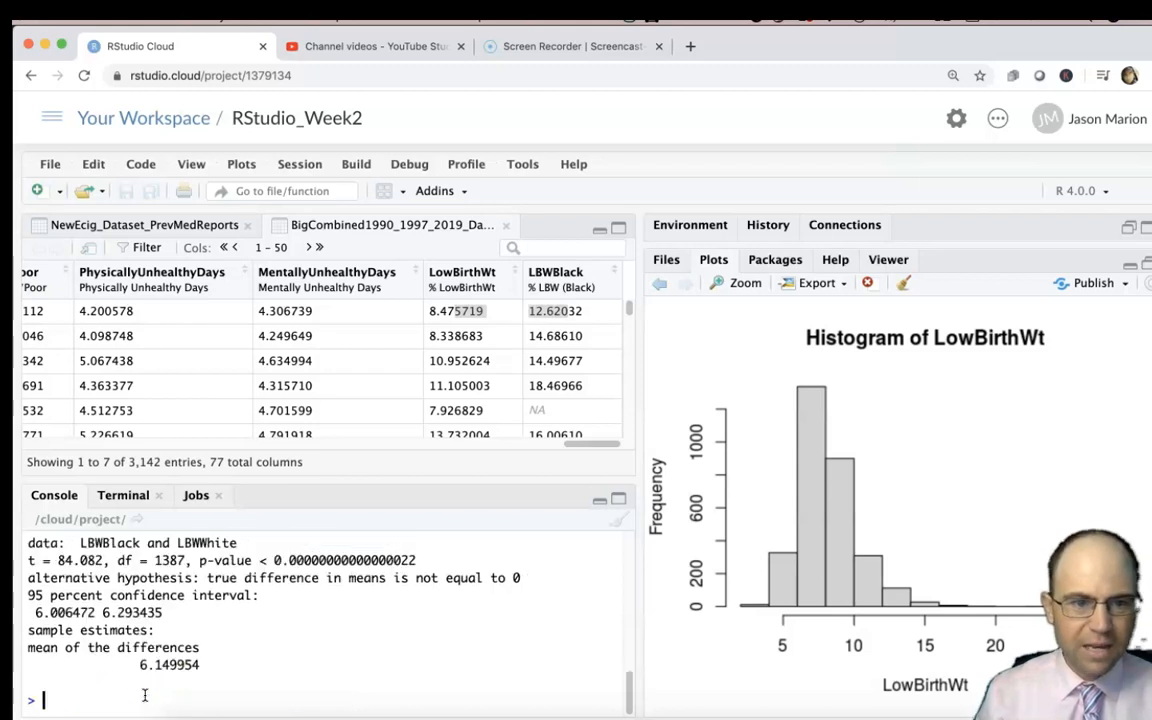
Examine the mean of the differences in the paired t-test output against the compared variables.
drag(203, 664, 140, 664)
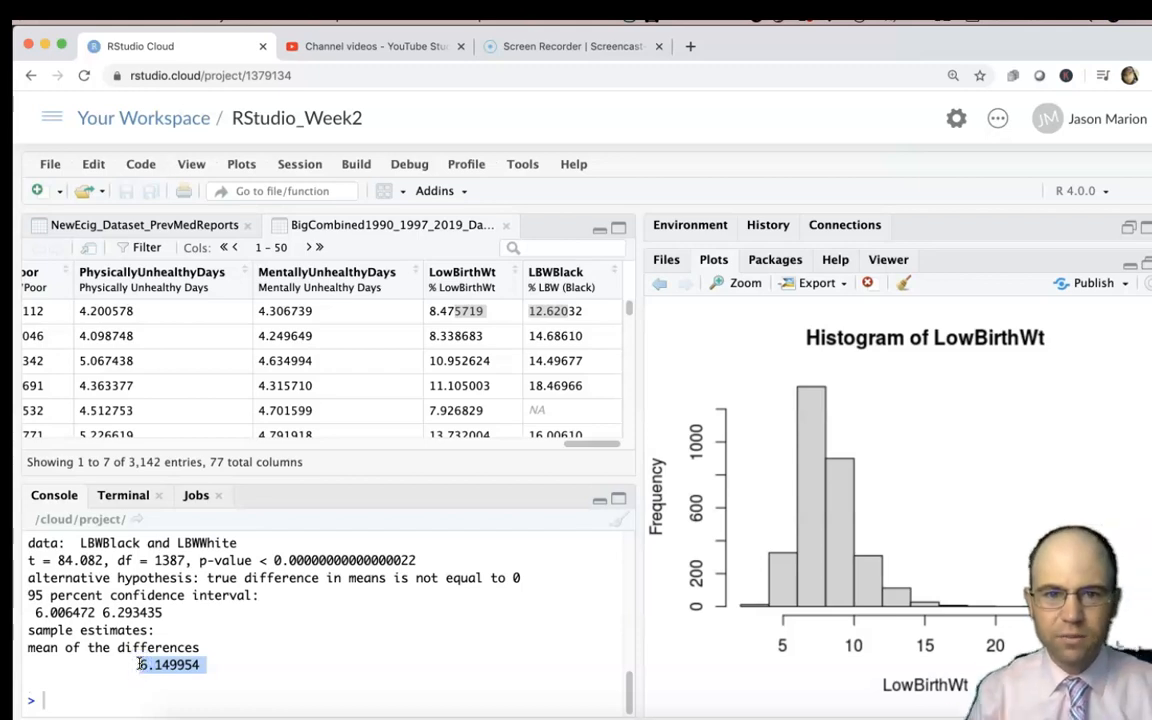
drag(549, 310, 614, 309)
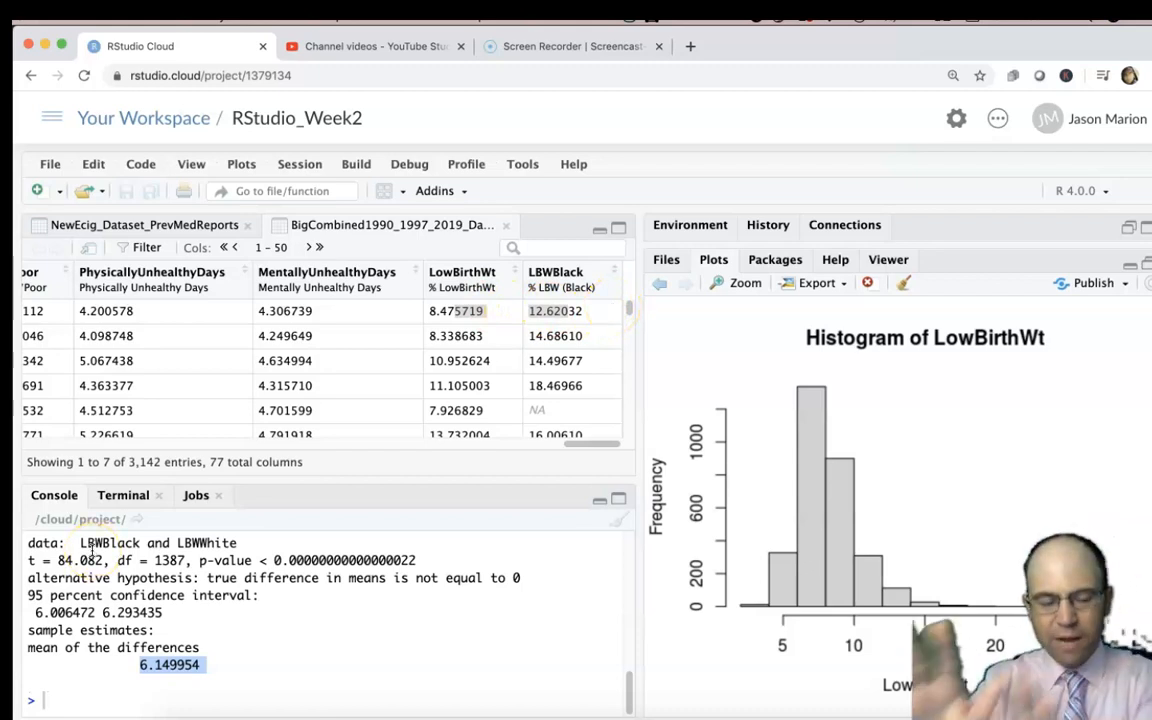
drag(143, 671, 206, 668)
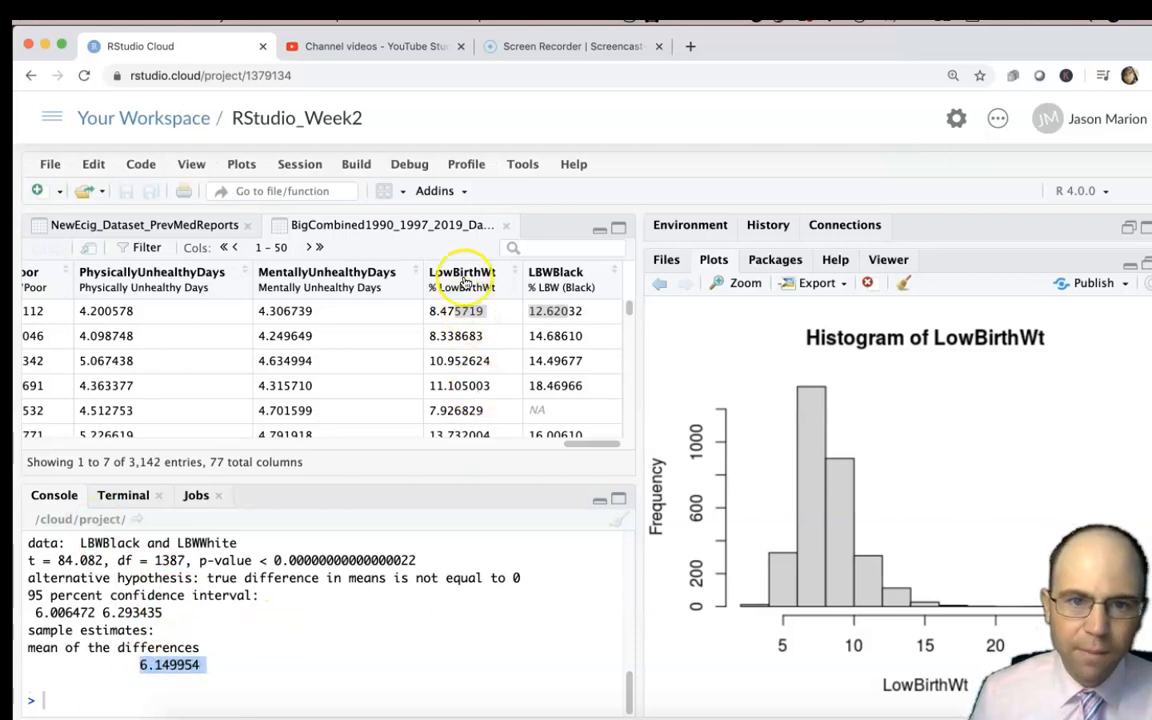
drag(177, 545, 212, 541)
click(170, 662)
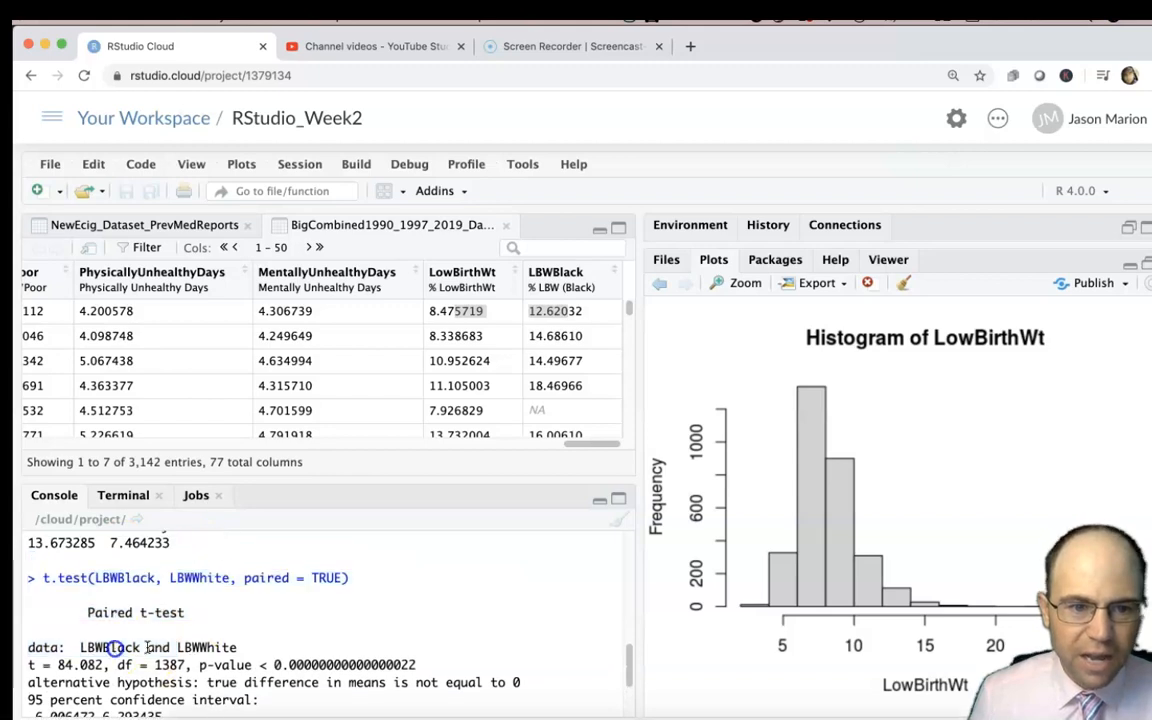
scroll(185, 665, down, 3)
mouse_move(199, 666)
mouse_down()
mouse_move(157, 665)
mouse_move(209, 673)
mouse_up()
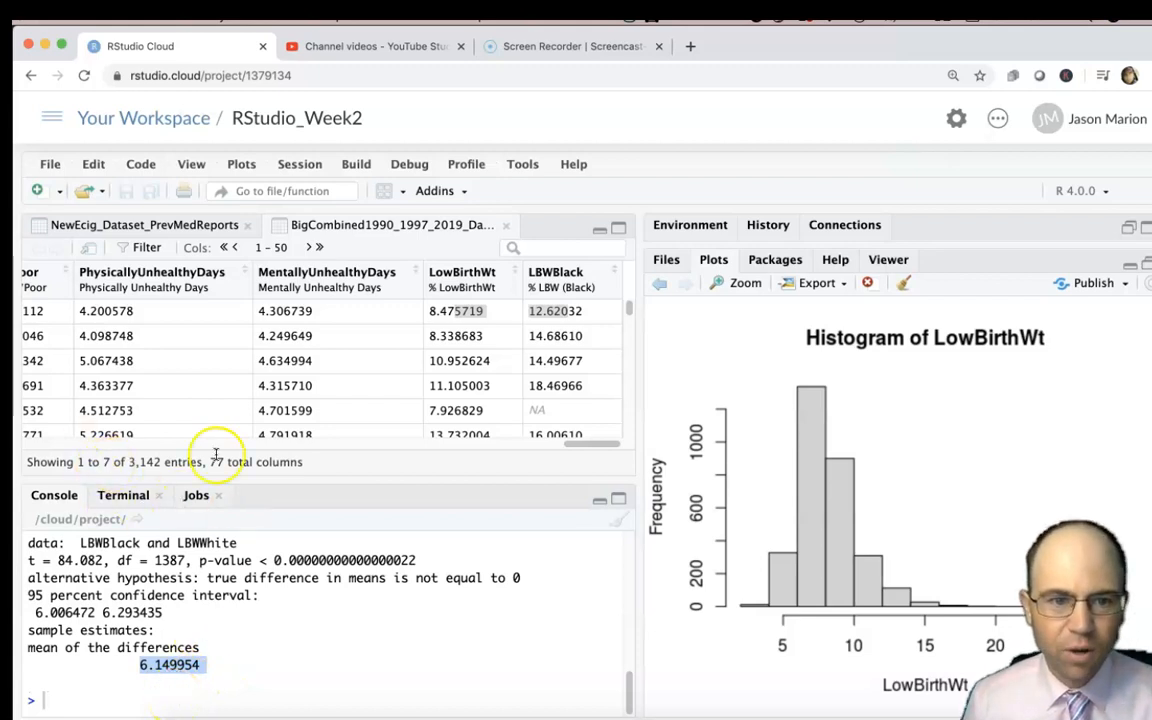
Review the earlier Welch two-sample t-test output and look through the data table's other columns.
click(581, 452)
drag(573, 447, 545, 446)
scroll(300, 642, up, 2)
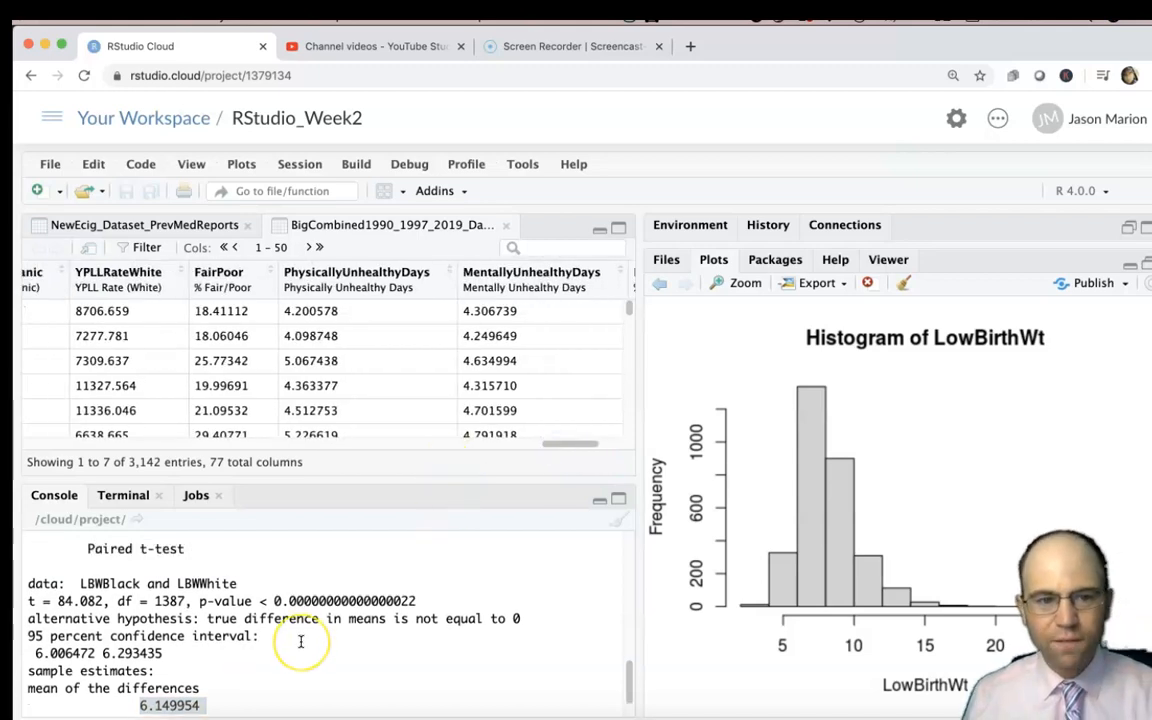
scroll(300, 642, up, 2)
scroll(301, 638, up, 5)
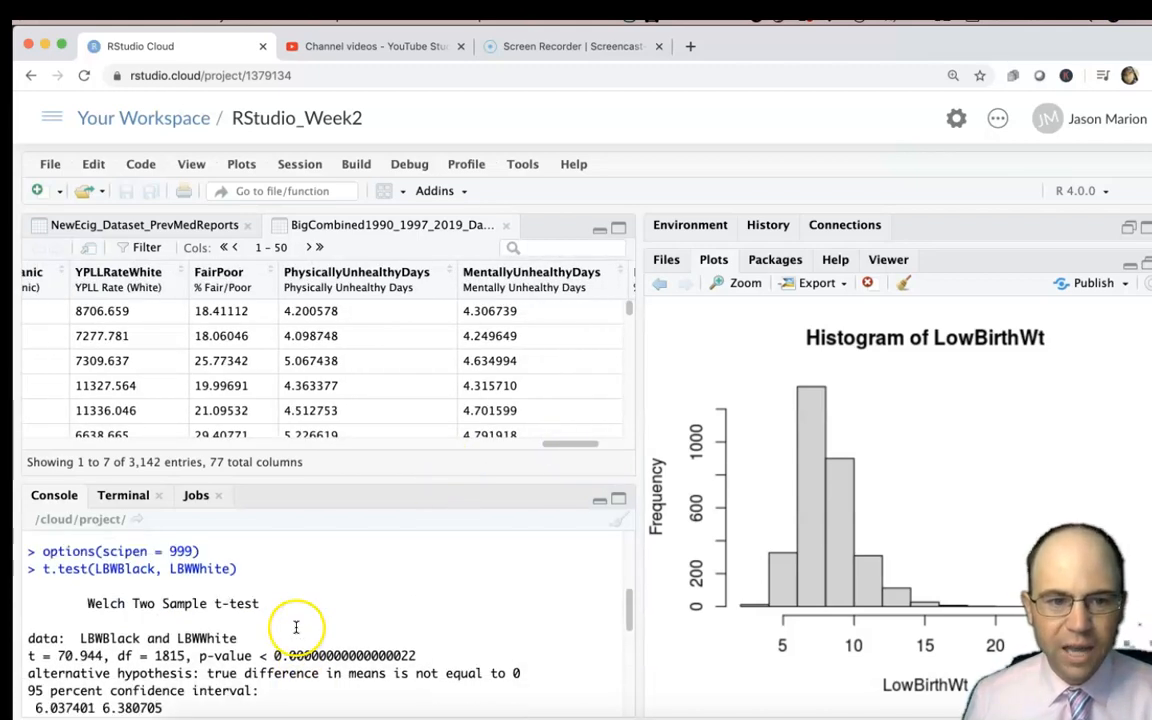
drag(532, 443, 88, 462)
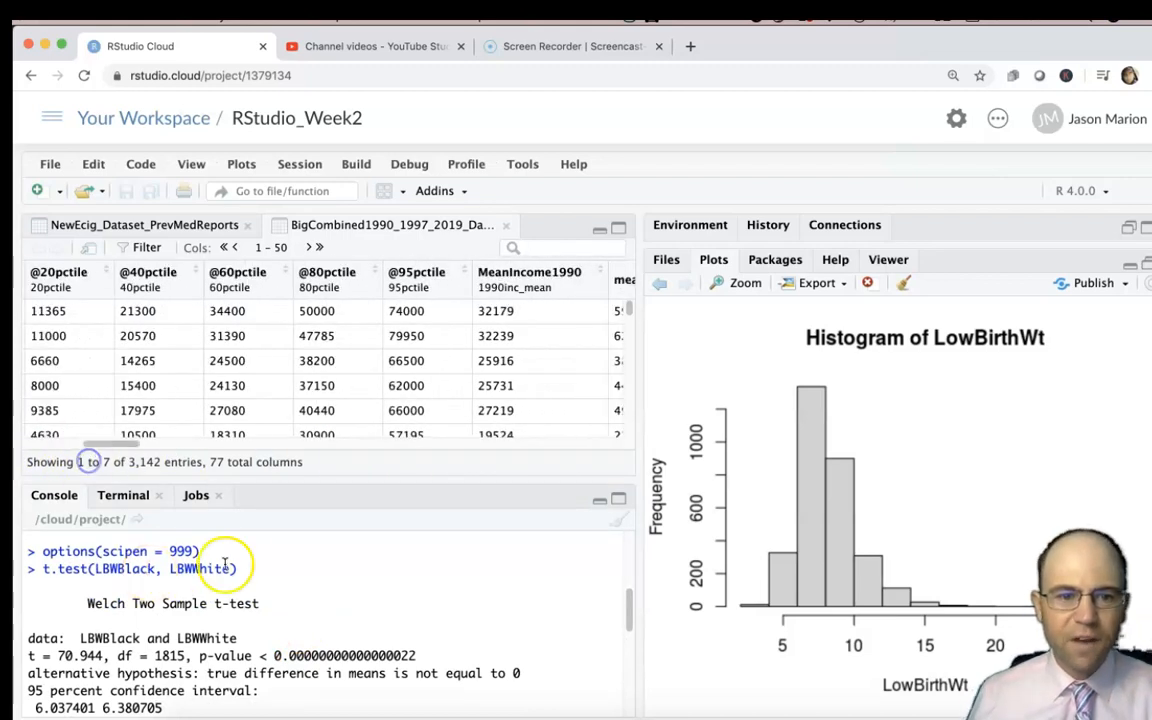